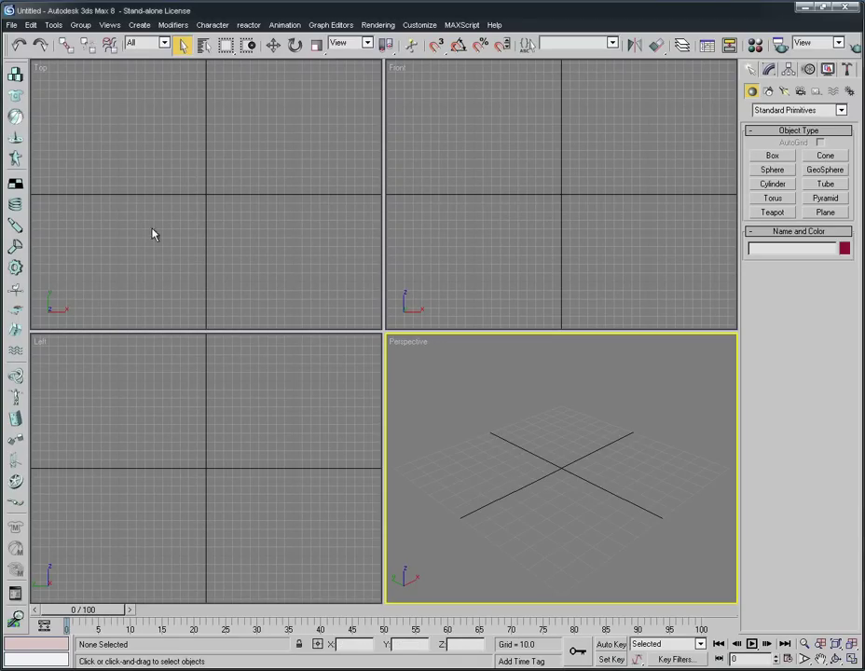
# Reset 3ds Max with File > Reset and confirm, leaving an empty Untitled scene.
pyautogui.click(11, 25)
pyautogui.click(30, 52)
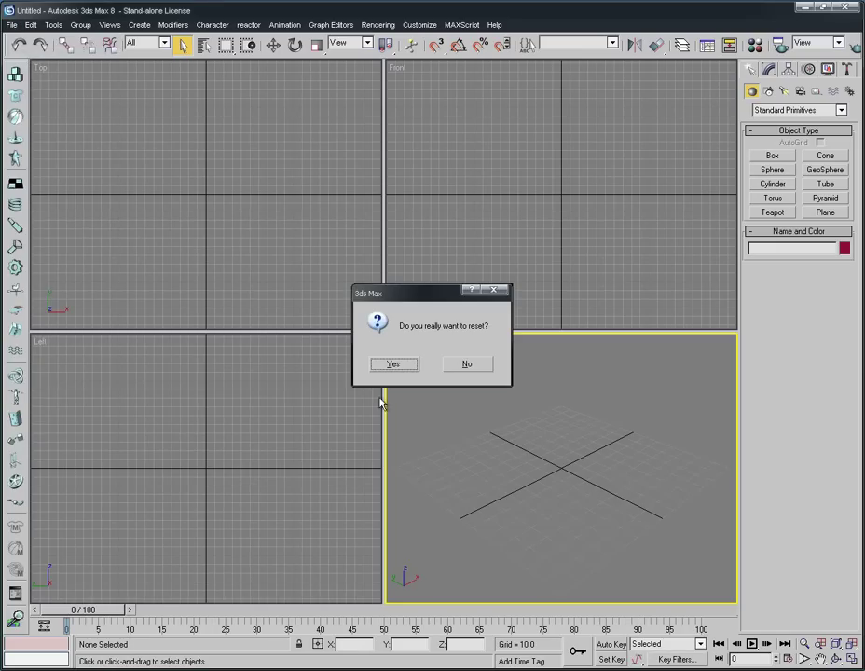
pyautogui.click(396, 367)
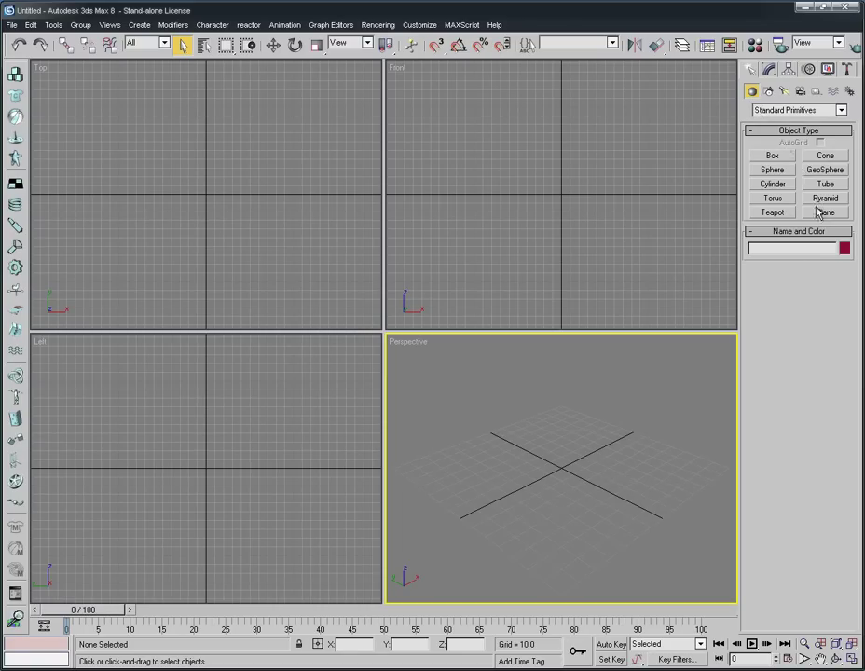
# Draw a plane in the Front viewport with 15 length segments and 15 width segments.
pyautogui.click(824, 214)
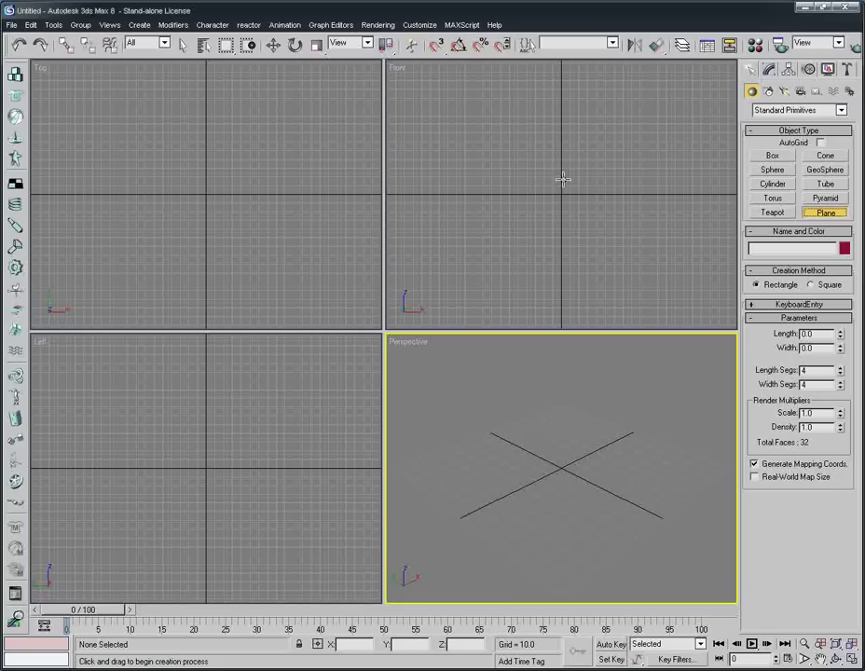
pyautogui.moveTo(506, 137); pyautogui.dragTo(645, 228)
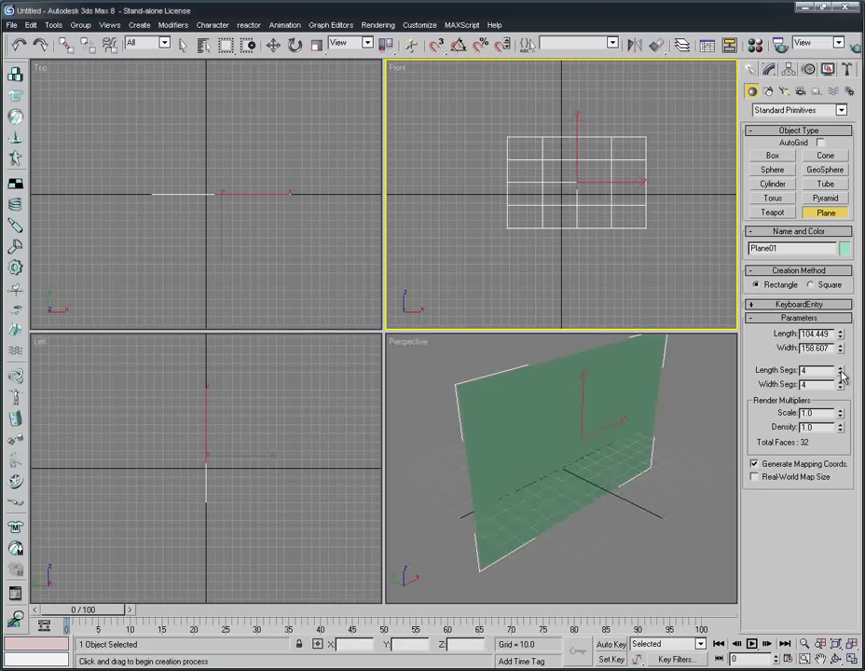
pyautogui.moveTo(842, 373); pyautogui.dragTo(841, 367)
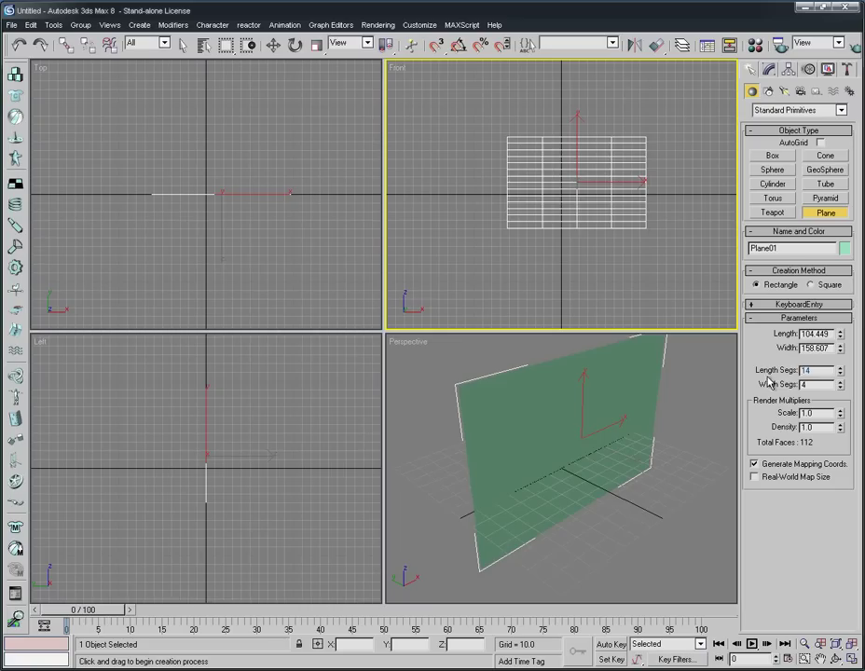
pyautogui.write('15')
pyautogui.press('Return')
pyautogui.press('Tab')
pyautogui.write('15')
pyautogui.press('Return')
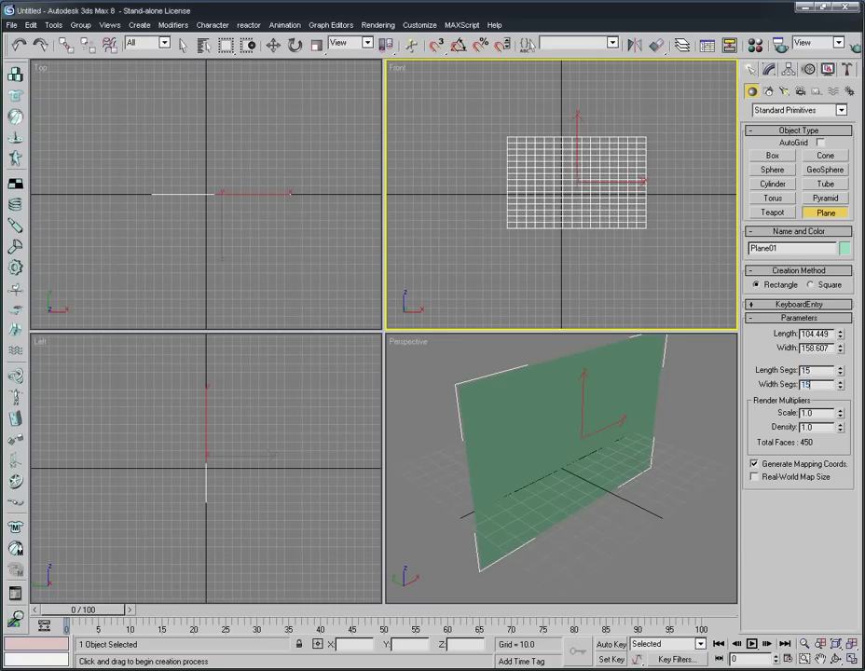
# Convert Plane01 to an Editable Poly and box-select all its vertices in Vertex mode.
pyautogui.rightClick(537, 175)
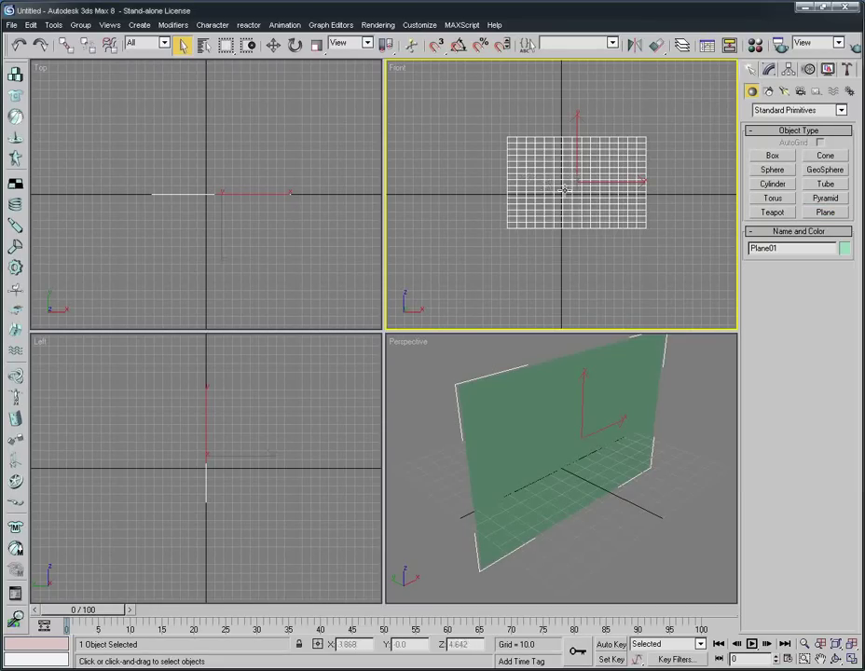
pyautogui.rightClick(561, 191)
pyautogui.rightClick(570, 182)
pyautogui.moveTo(619, 296)
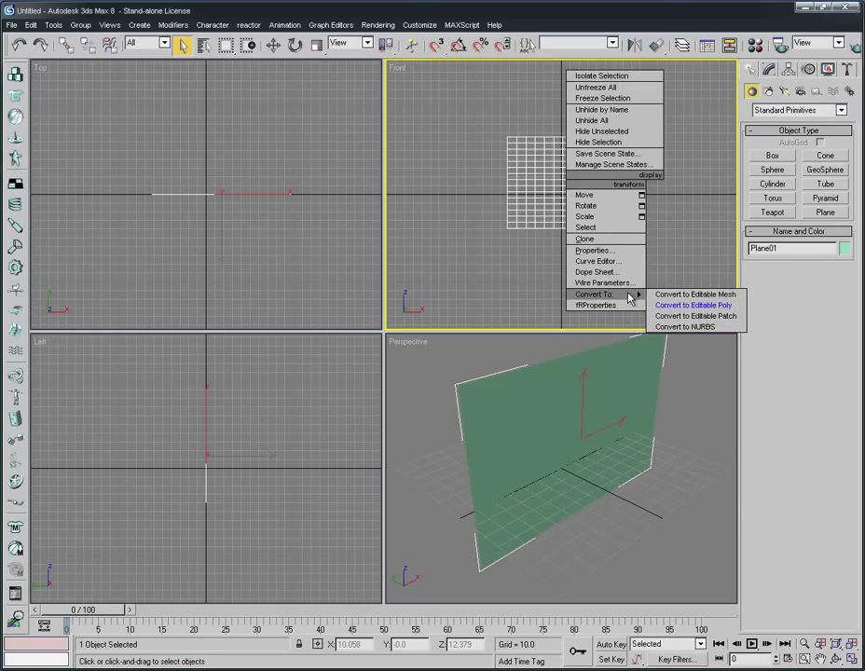
pyautogui.click(671, 305)
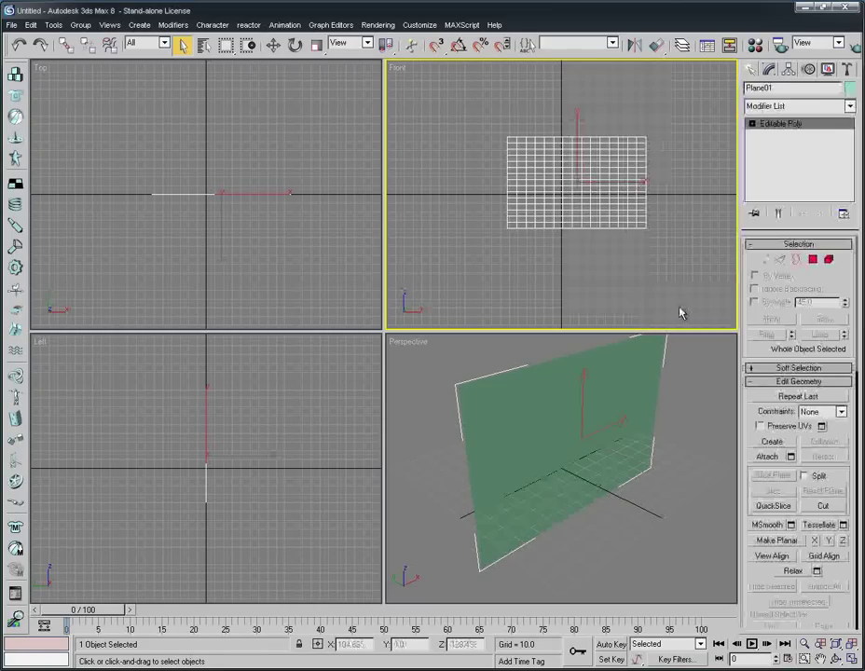
pyautogui.click(763, 260)
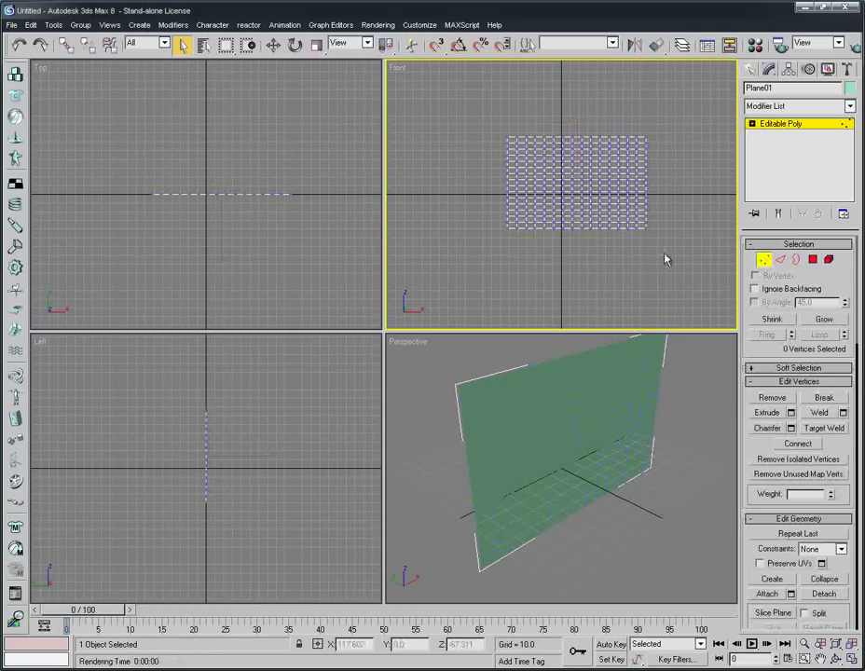
pyautogui.moveTo(691, 117); pyautogui.dragTo(513, 245)
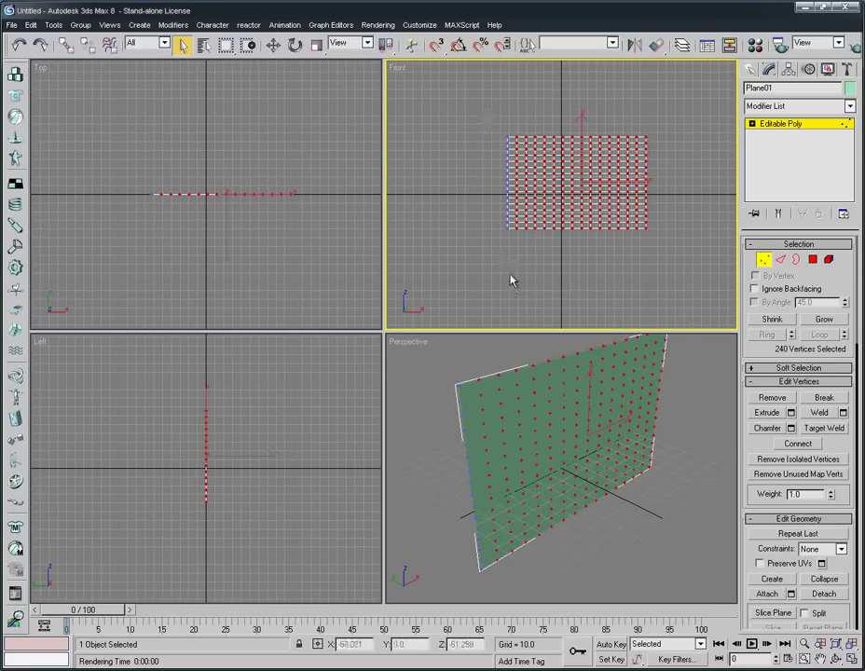
# Apply the Flex modifier from the Modifier List to Plane01's Editable Poly.
pyautogui.click(764, 108)
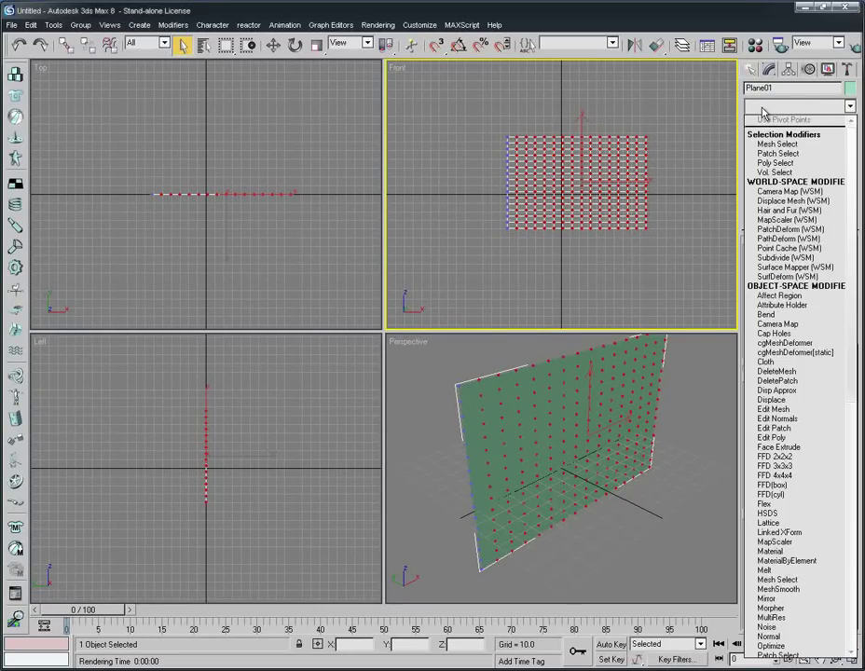
pyautogui.press('f')
pyautogui.press('f')
pyautogui.press('f')
pyautogui.press('f')
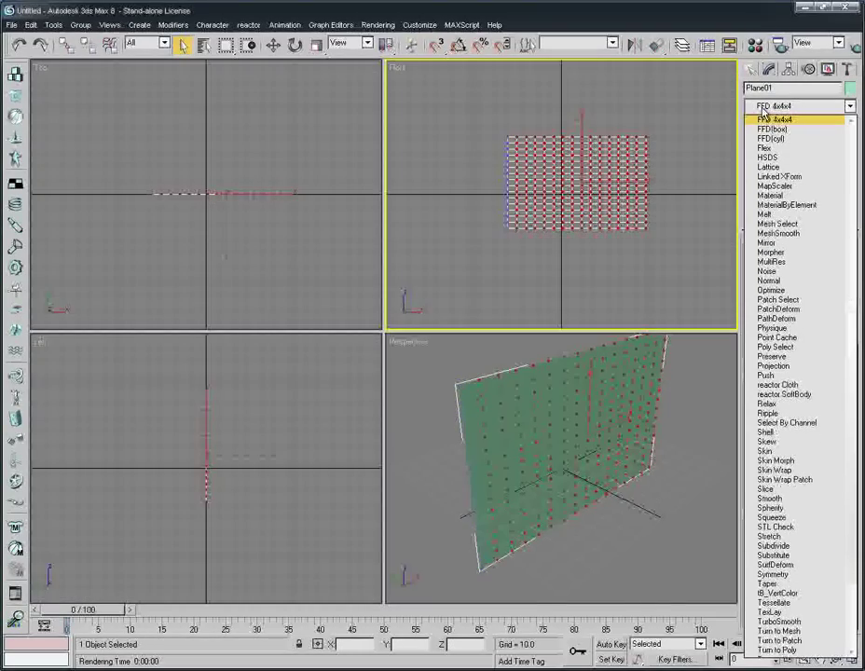
pyautogui.press('f')
pyautogui.press('f')
pyautogui.press('f')
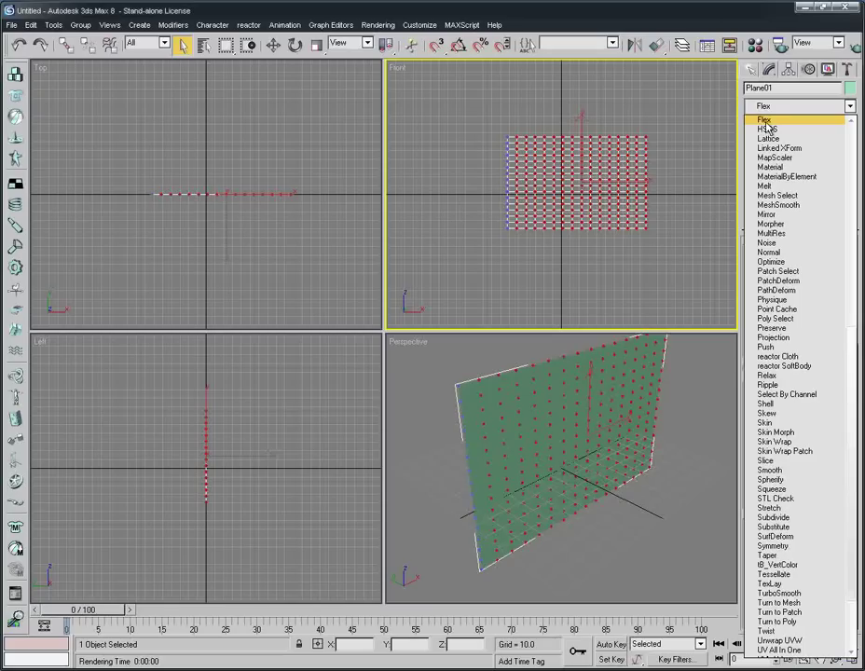
pyautogui.press('Return')
pyautogui.moveTo(753, 456); pyautogui.dragTo(755, 320)
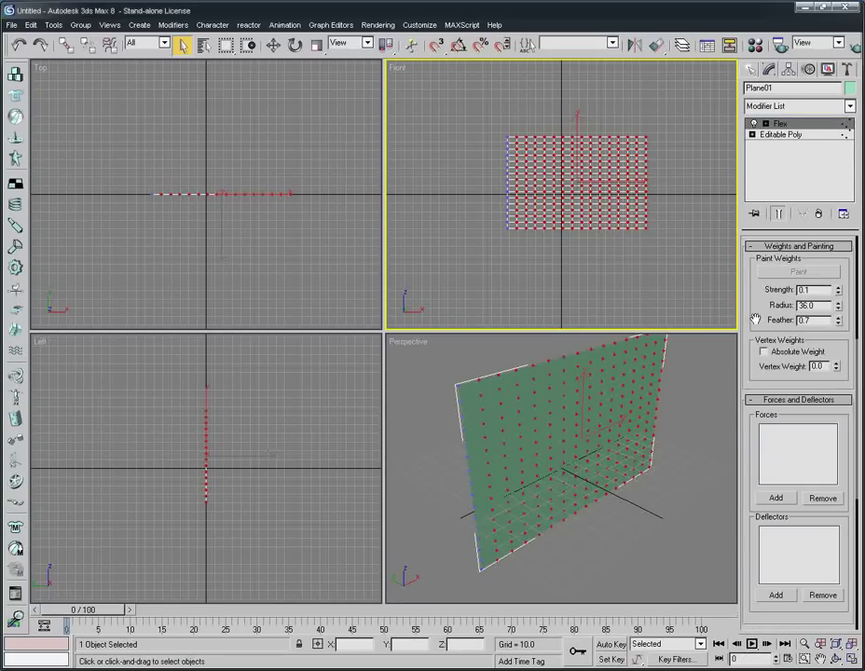
pyautogui.scroll(-5, 749, 498)
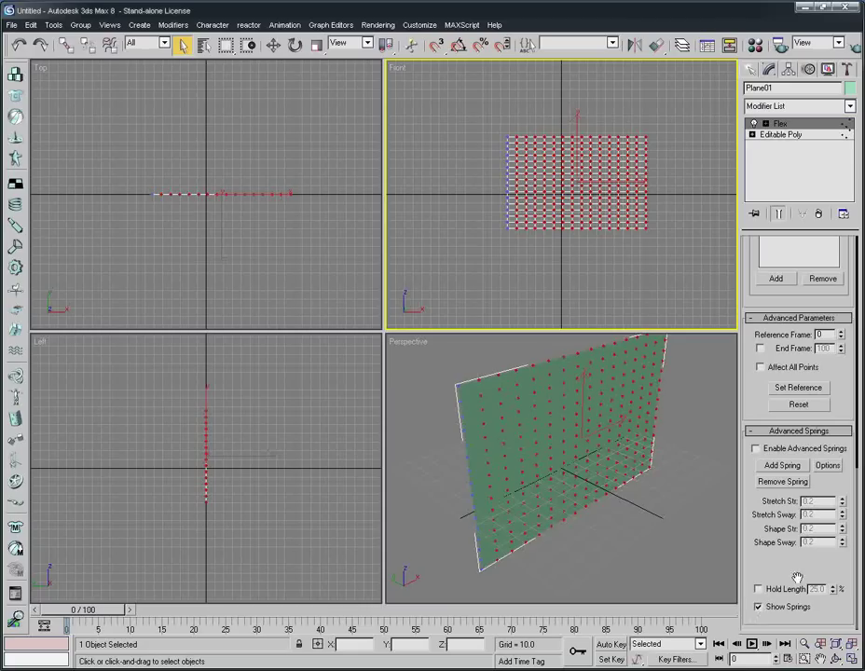
pyautogui.scroll(5, 750, 436)
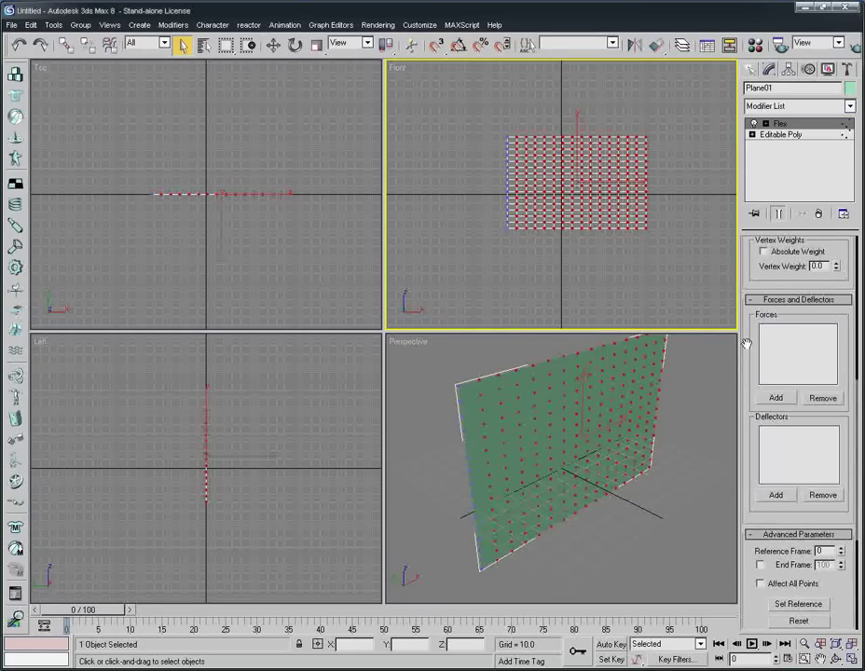
pyautogui.scroll(6, 755, 401)
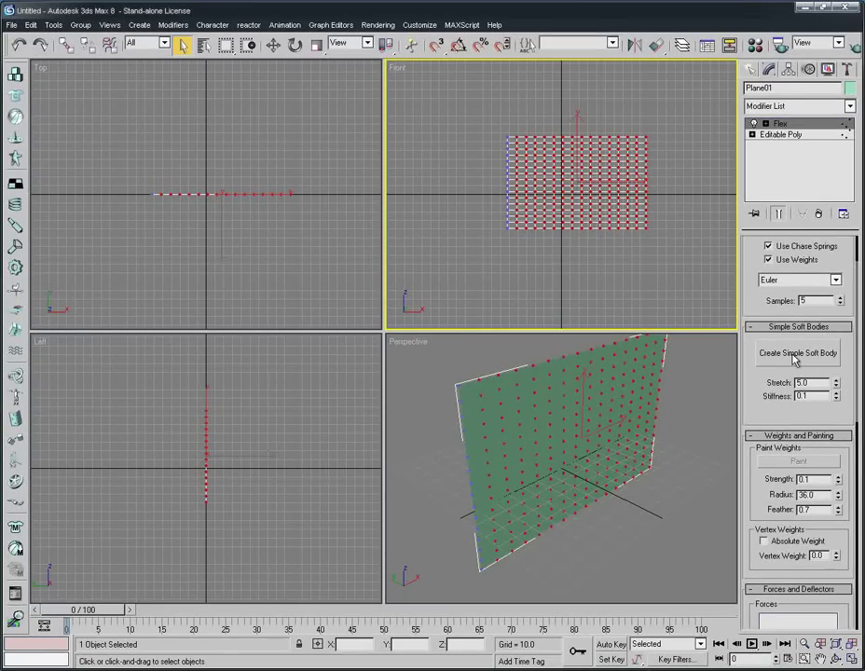
# Create simple soft-body springs with vertex influence 50, and turn off Use Chase Springs and Use Weights.
pyautogui.click(806, 362)
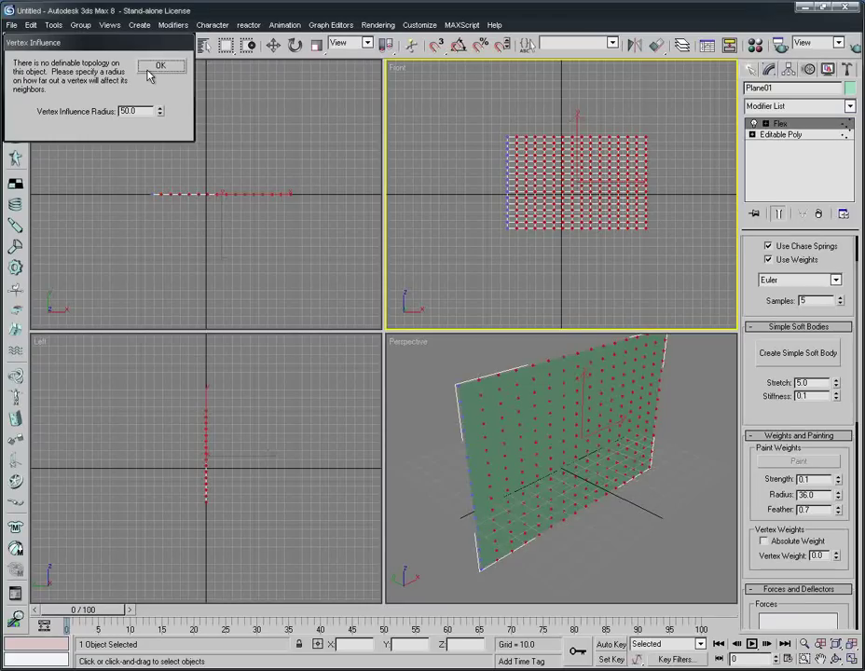
pyautogui.click(149, 69)
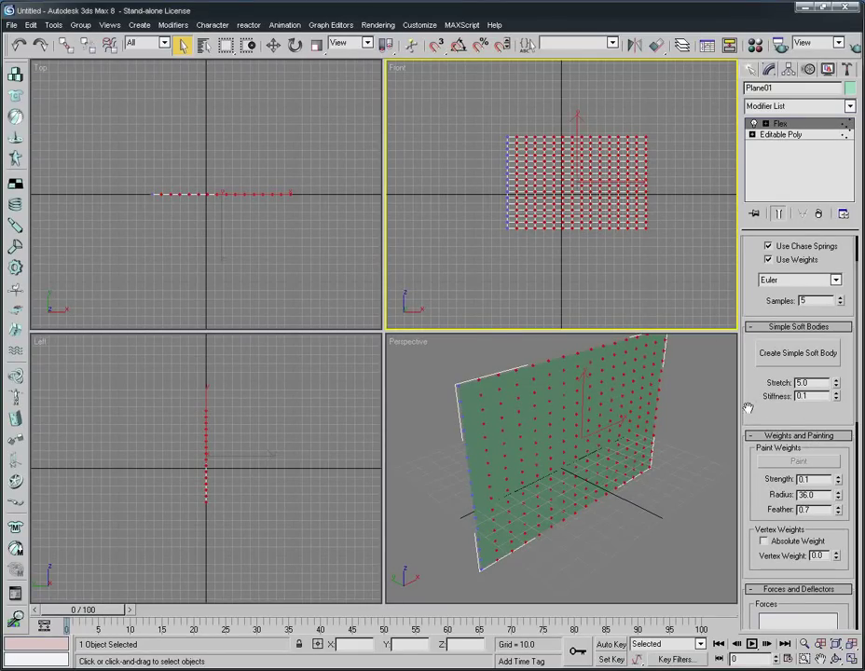
pyautogui.scroll(-8, 746, 460)
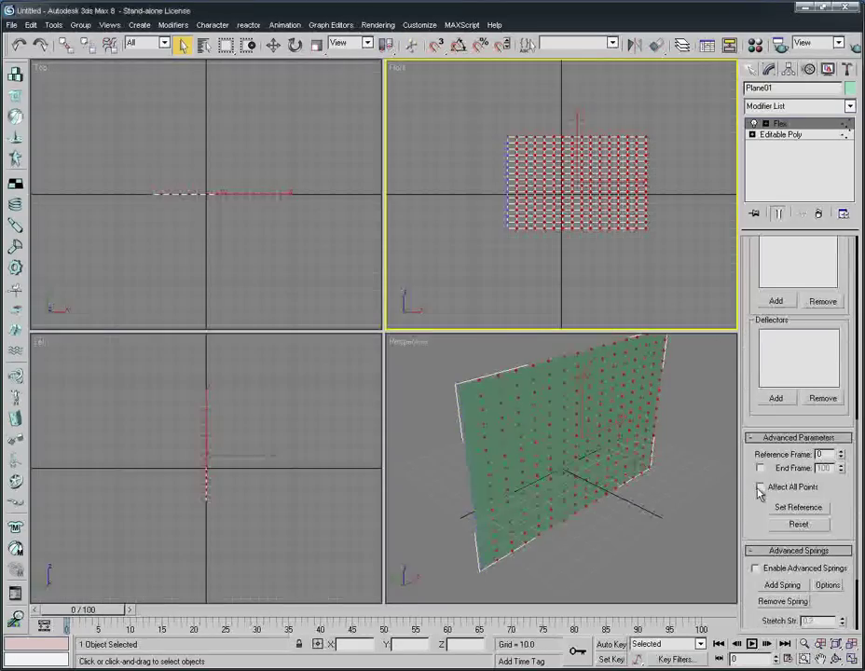
pyautogui.scroll(-5, 759, 494)
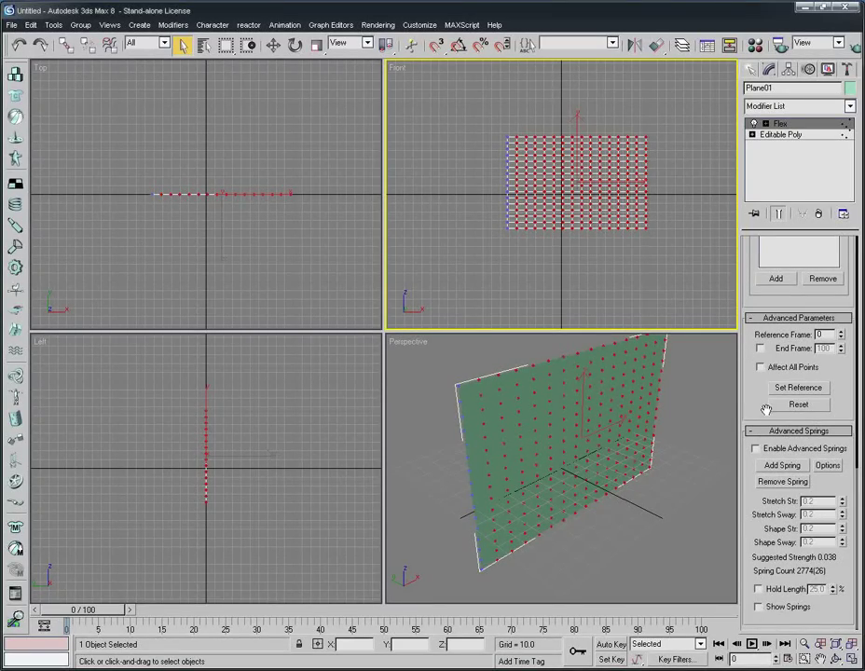
pyautogui.scroll(10, 765, 410)
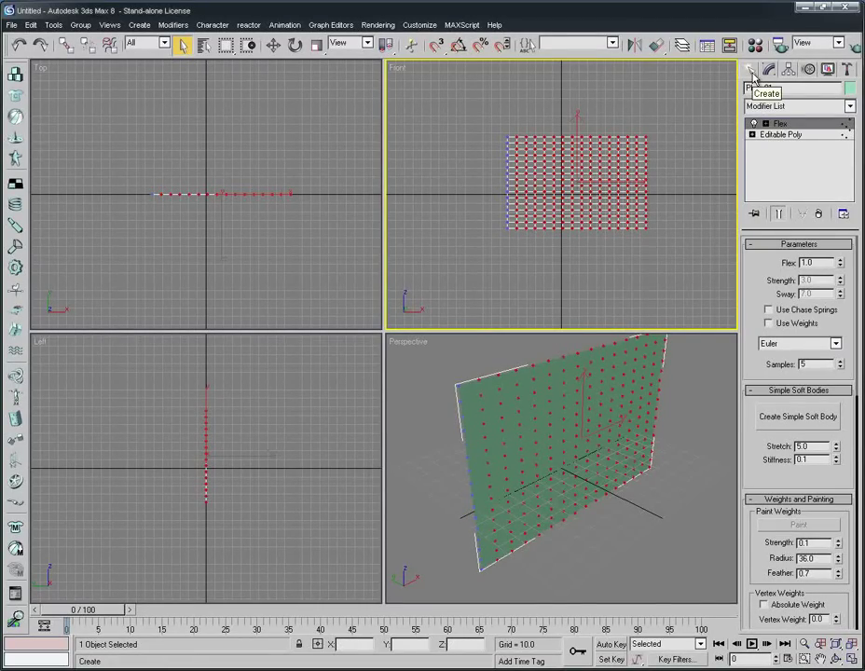
# Create a Wind space warp in the Top viewport to the left of the plane.
pyautogui.click(753, 76)
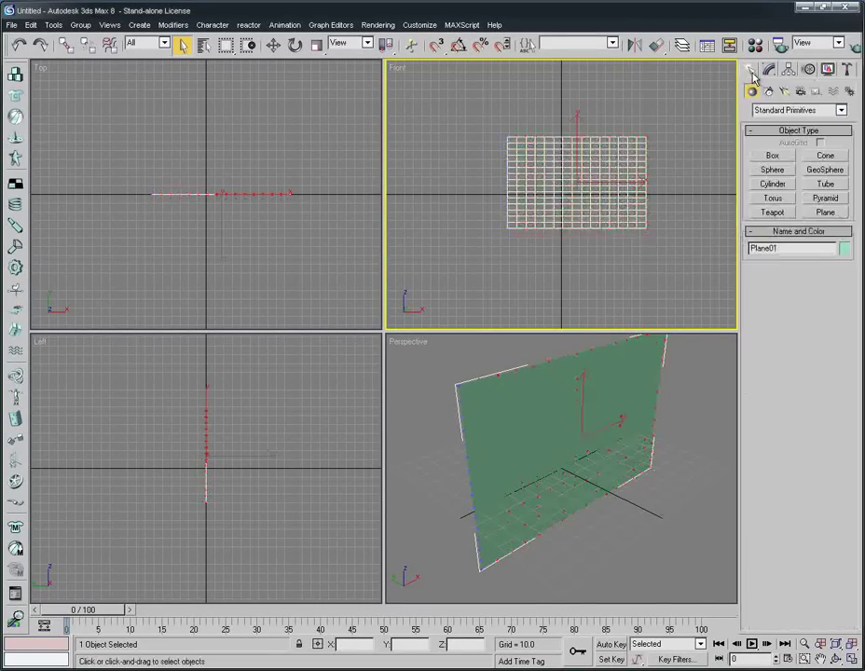
pyautogui.click(833, 92)
pyautogui.click(762, 213)
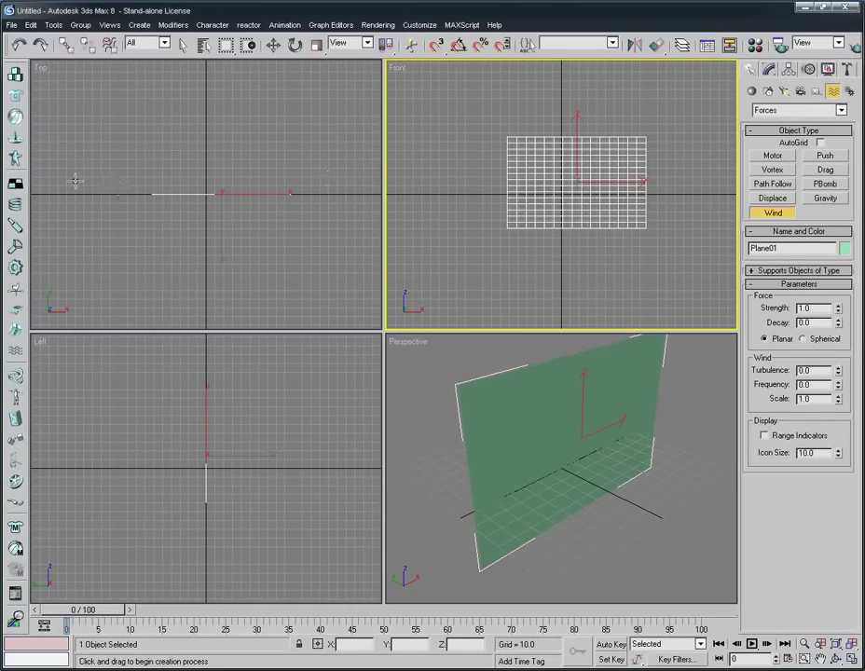
pyautogui.moveTo(66, 182); pyautogui.dragTo(80, 217)
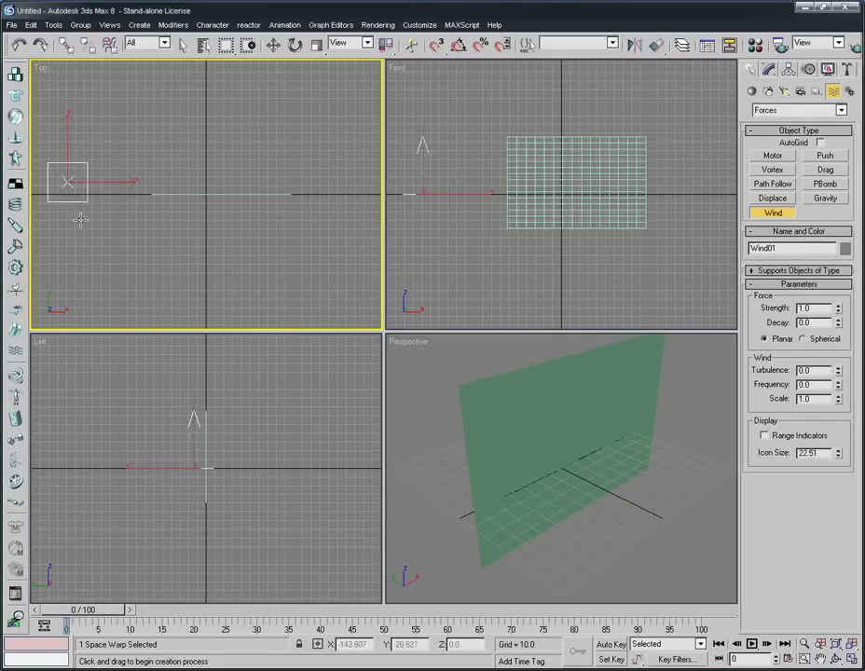
# Rotate Wind01 about 89° so it blows toward the plane.
pyautogui.click(273, 46)
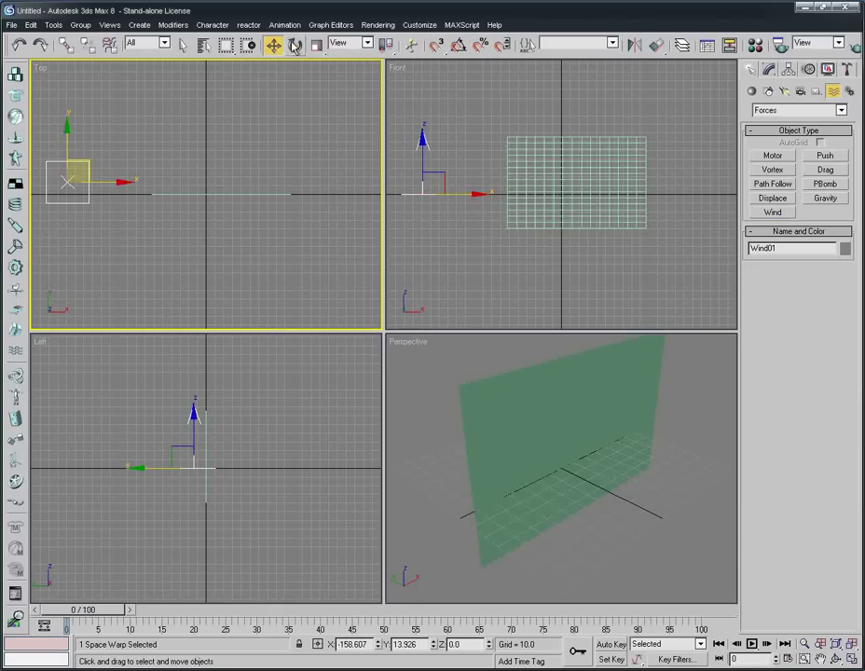
pyautogui.click(295, 46)
pyautogui.moveTo(438, 144); pyautogui.dragTo(510, 258)
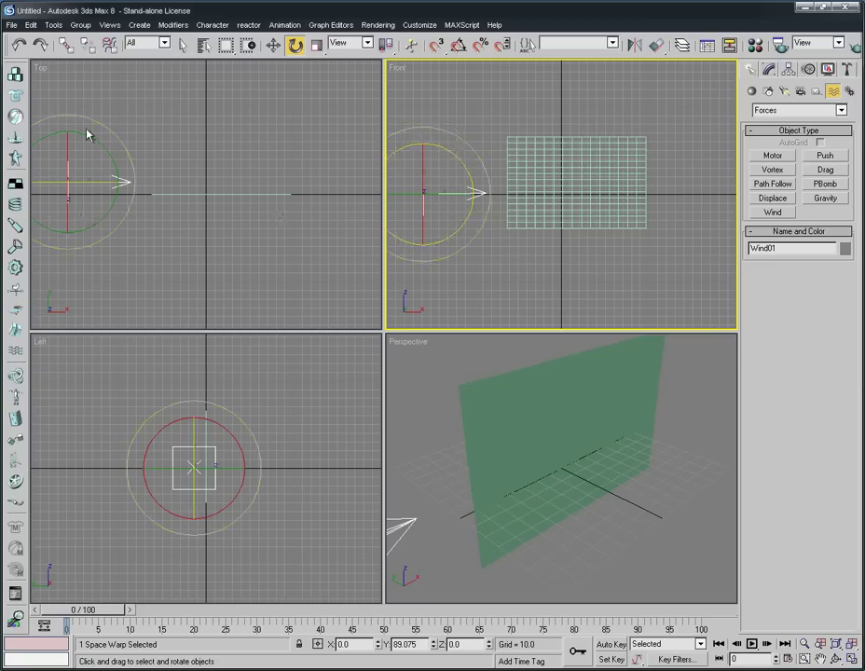
pyautogui.moveTo(75, 105); pyautogui.dragTo(93, 133)
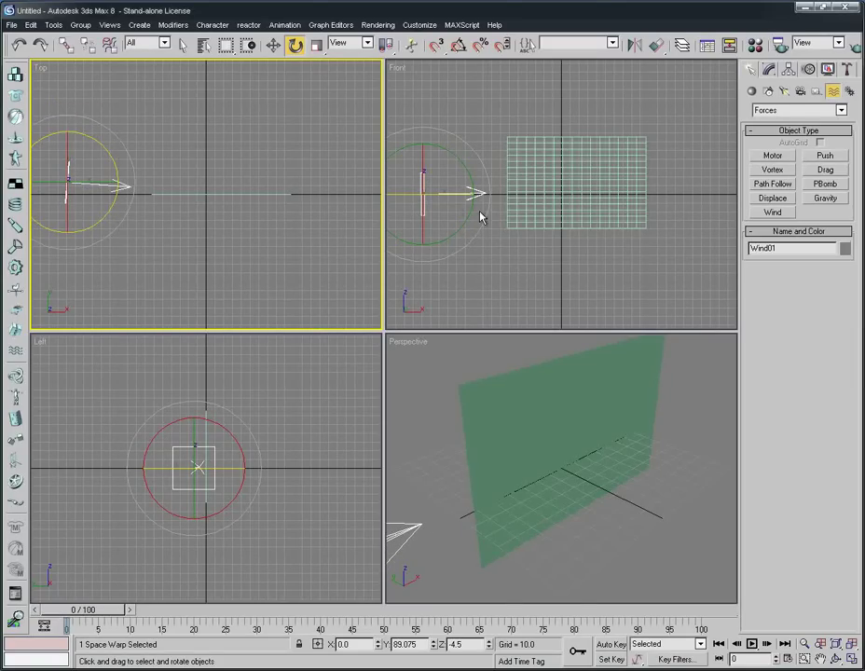
# Set Wind01's Strength to 0.1 and Turbulence to 1.0 in the Modify panel.
pyautogui.click(771, 78)
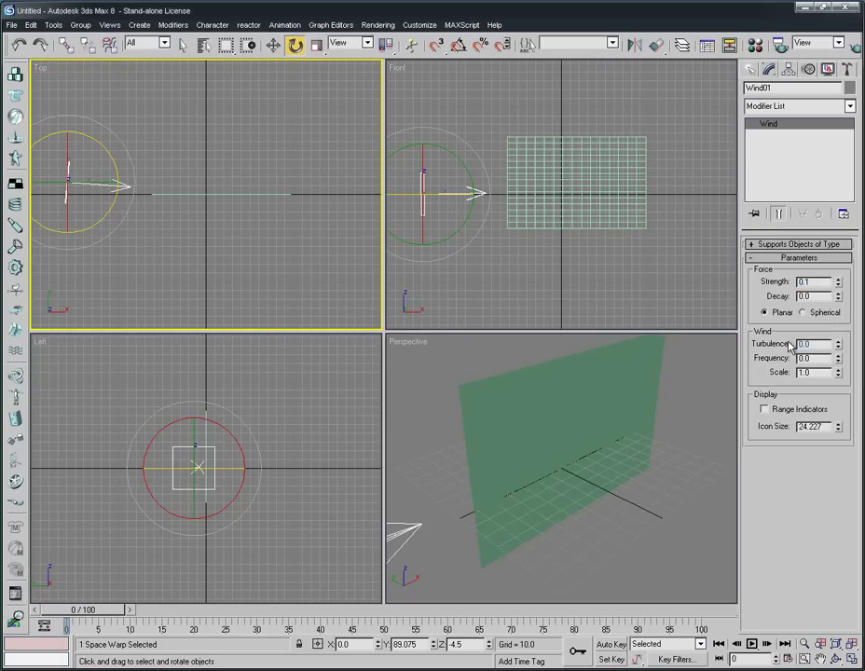
pyautogui.press('Return')
# Add Wind01 to the Forces list of Plane01's Flex modifier using Select by Name.
pyautogui.click(549, 212)
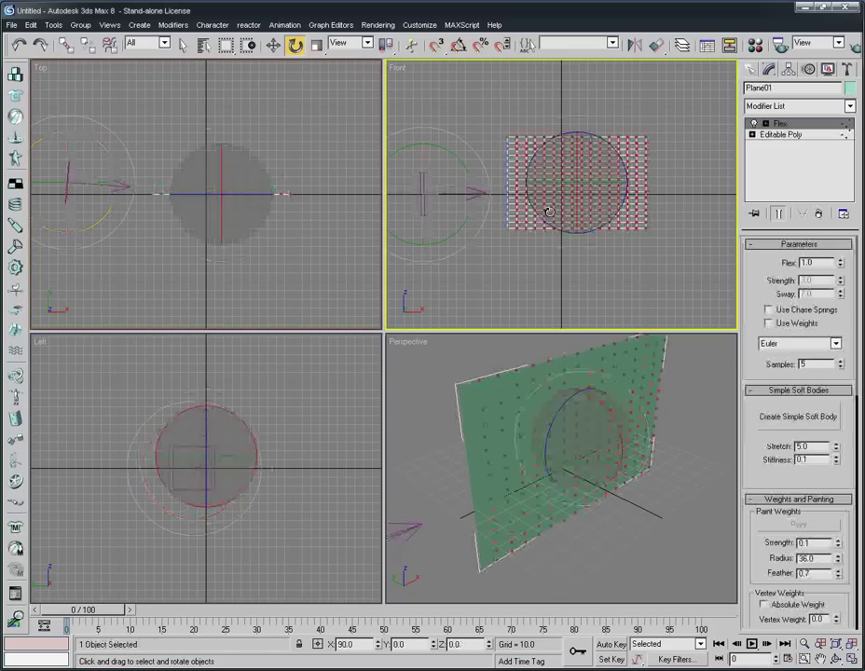
pyautogui.moveTo(756, 462); pyautogui.dragTo(757, 279)
pyautogui.scroll(-3, 759, 475)
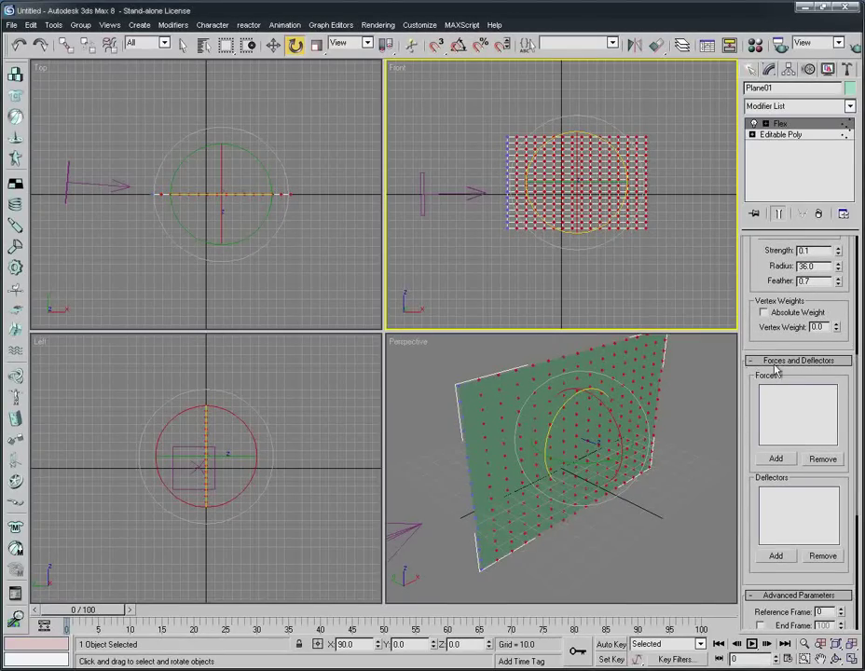
pyautogui.click(774, 458)
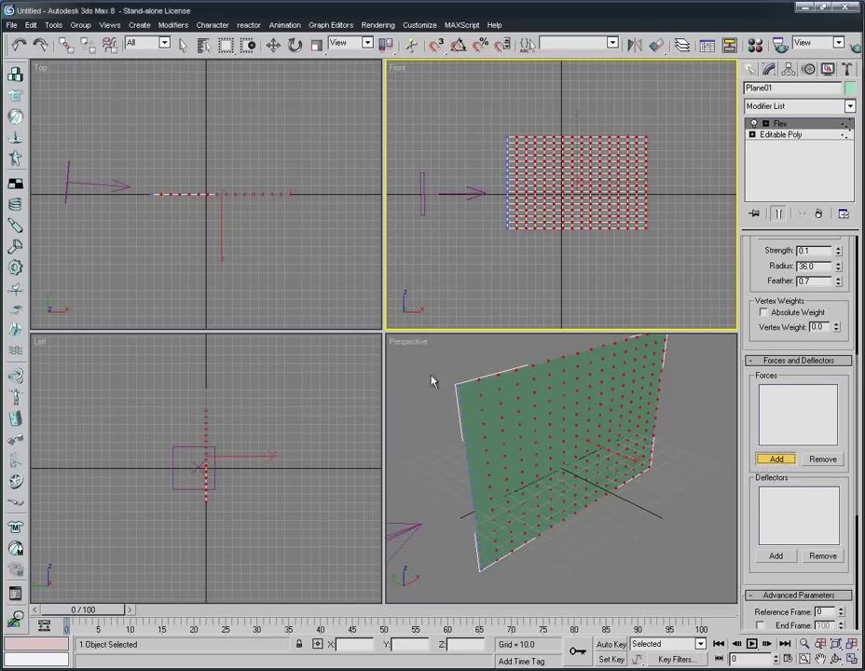
pyautogui.click(207, 49)
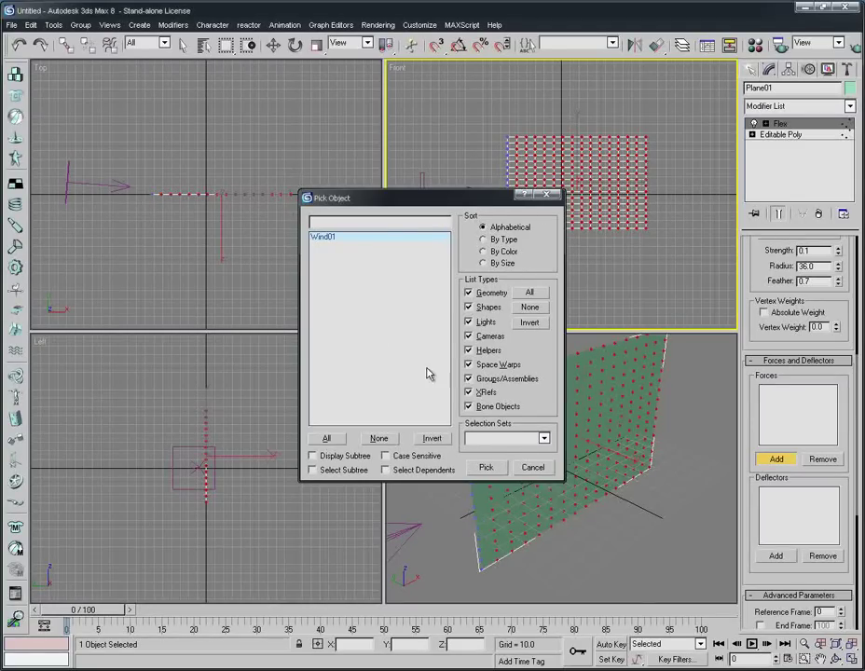
pyautogui.click(485, 467)
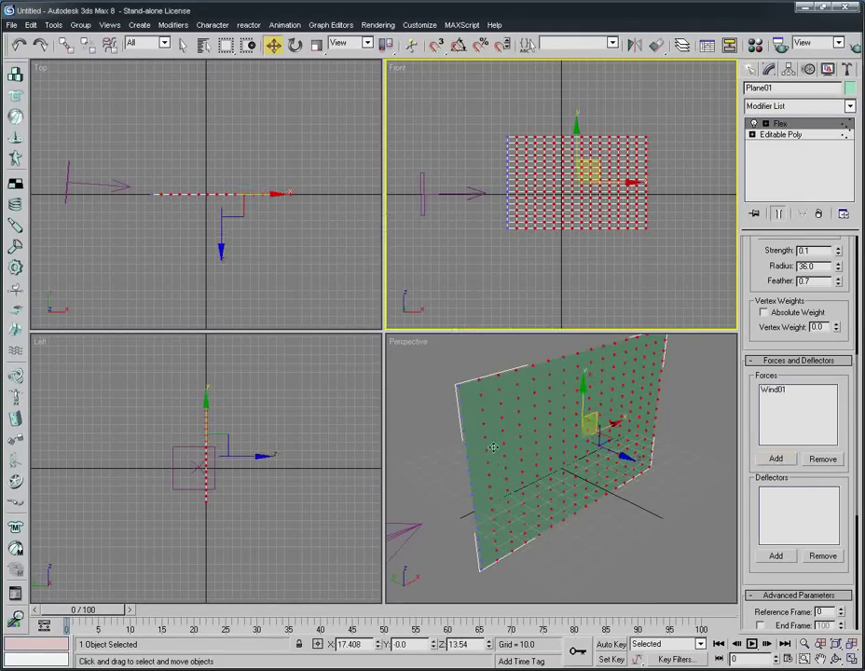
pyautogui.rightClick(710, 517)
pyautogui.click(652, 517)
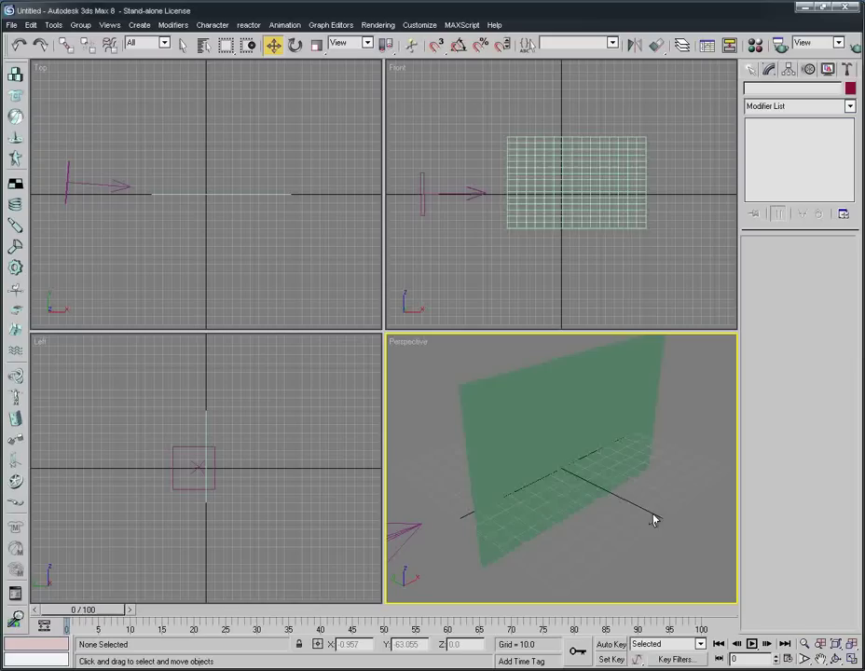
pyautogui.click(571, 463)
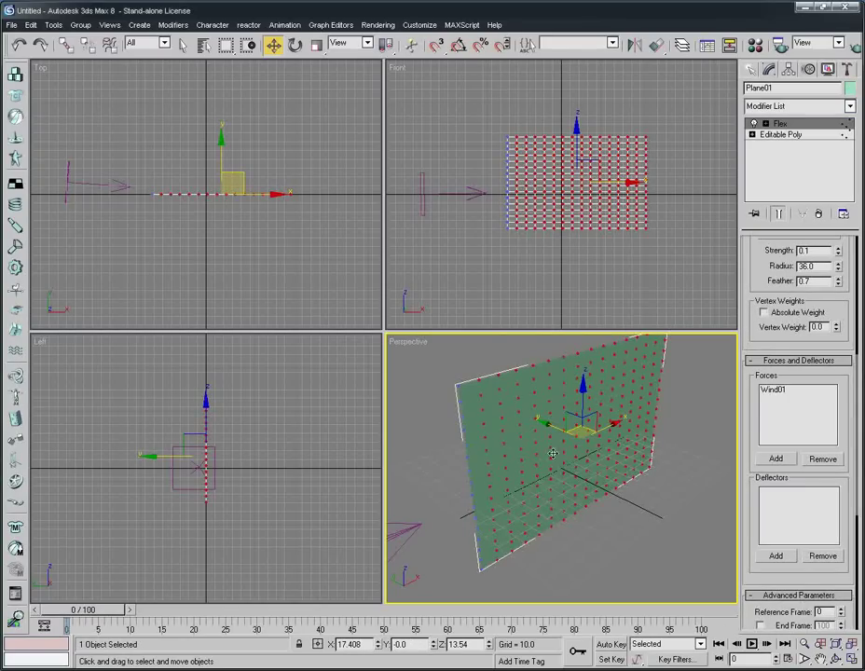
pyautogui.press('/')
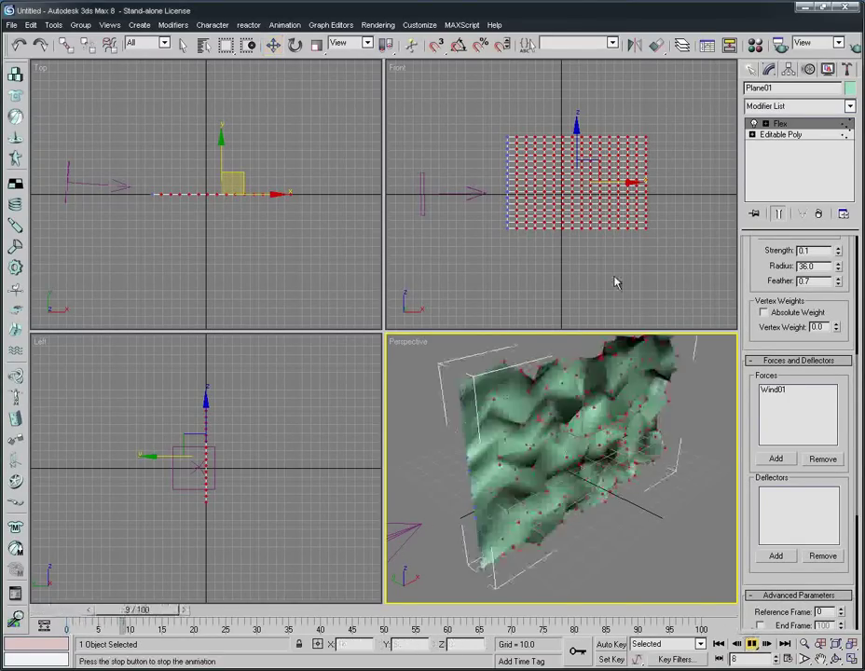
pyautogui.rightClick(637, 295)
pyautogui.rightClick(656, 533)
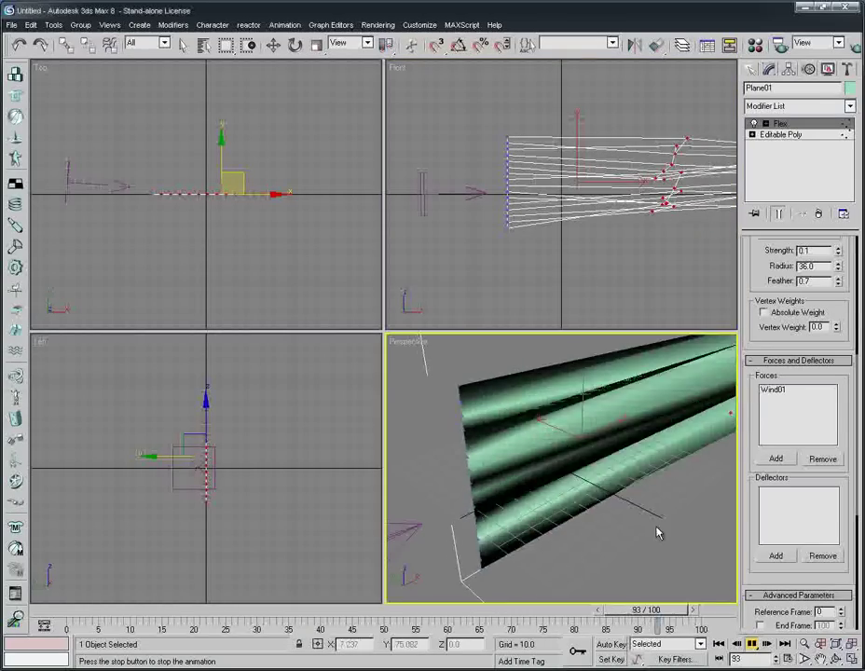
pyautogui.moveTo(506, 610); pyautogui.dragTo(65, 612)
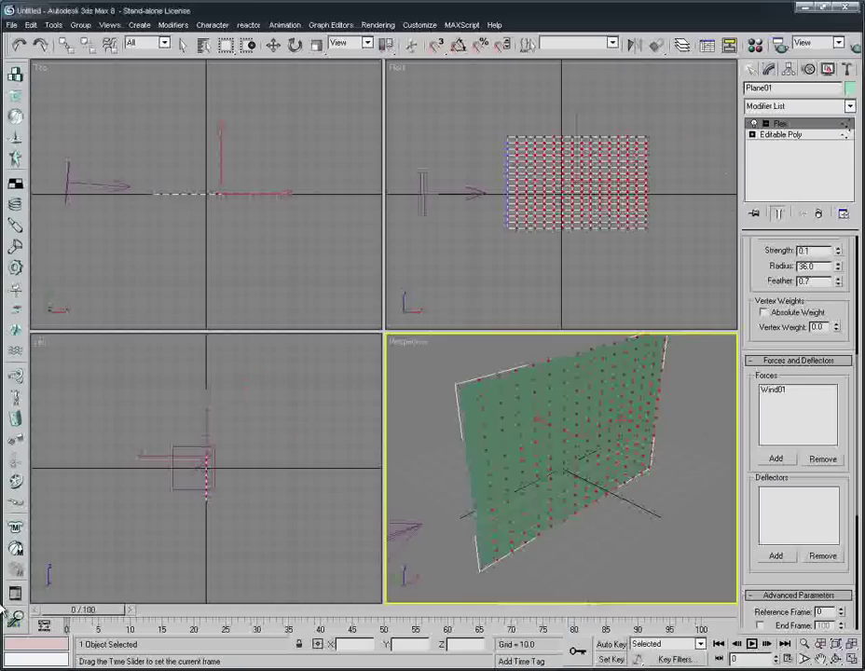
pyautogui.press('w')
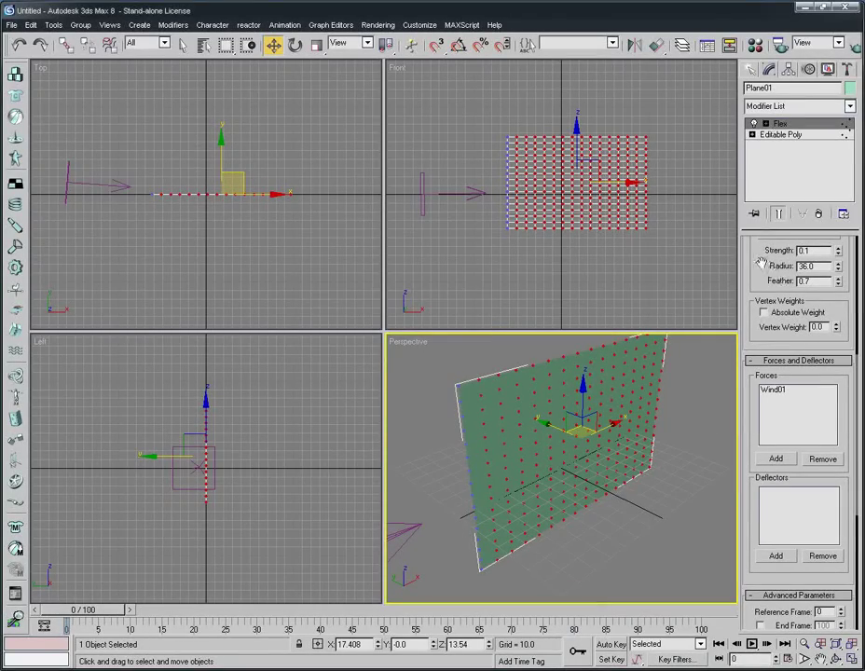
# Set the Flex Simple Soft Bodies Stretch value to 20.
pyautogui.scroll(8, 762, 435)
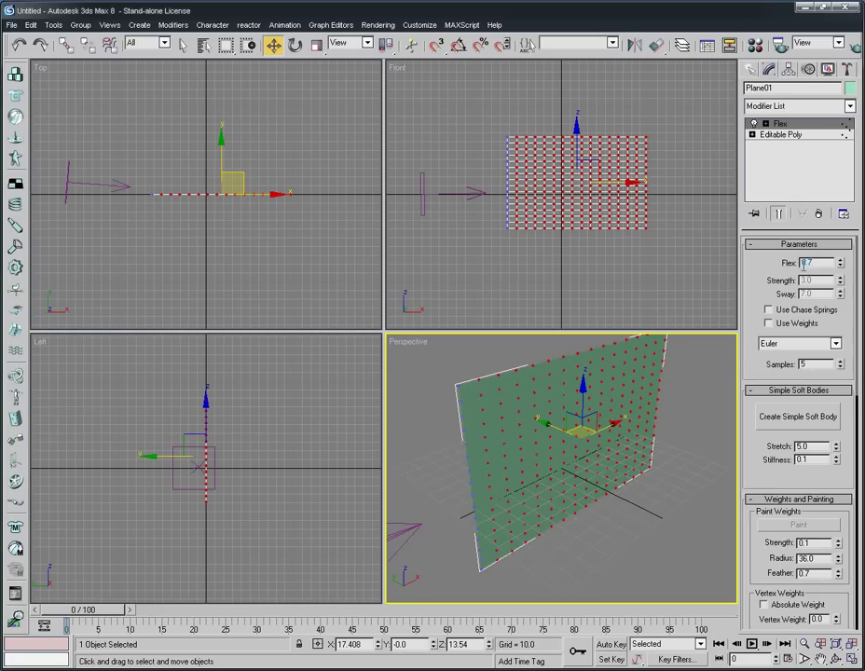
pyautogui.scroll(-3, 759, 443)
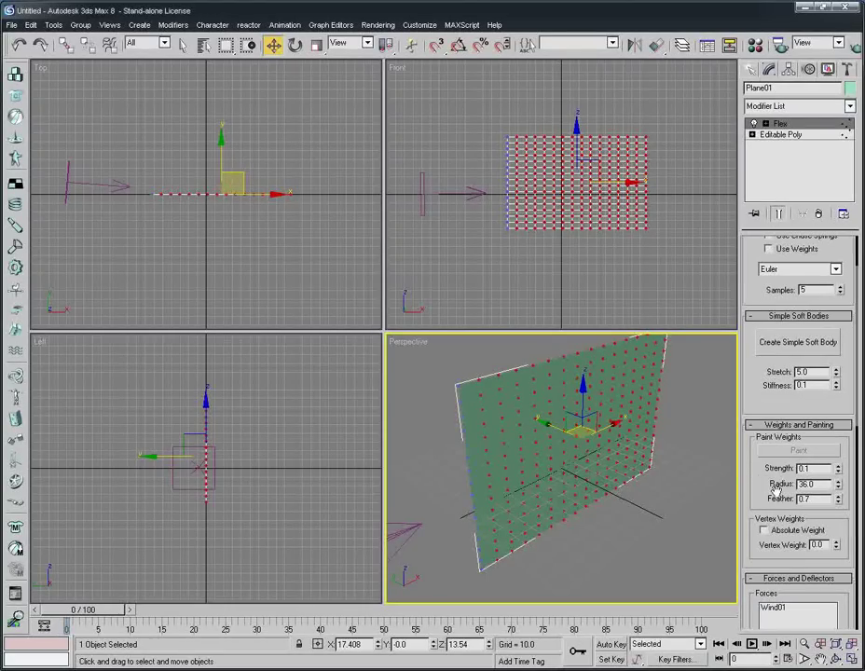
pyautogui.moveTo(755, 366); pyautogui.dragTo(762, 401)
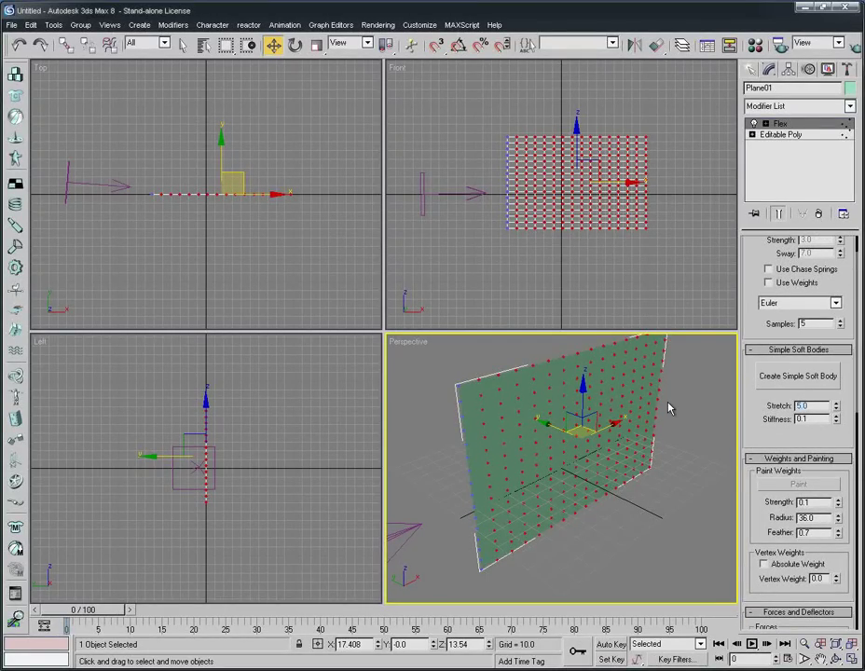
pyautogui.write('20')
pyautogui.click(688, 542)
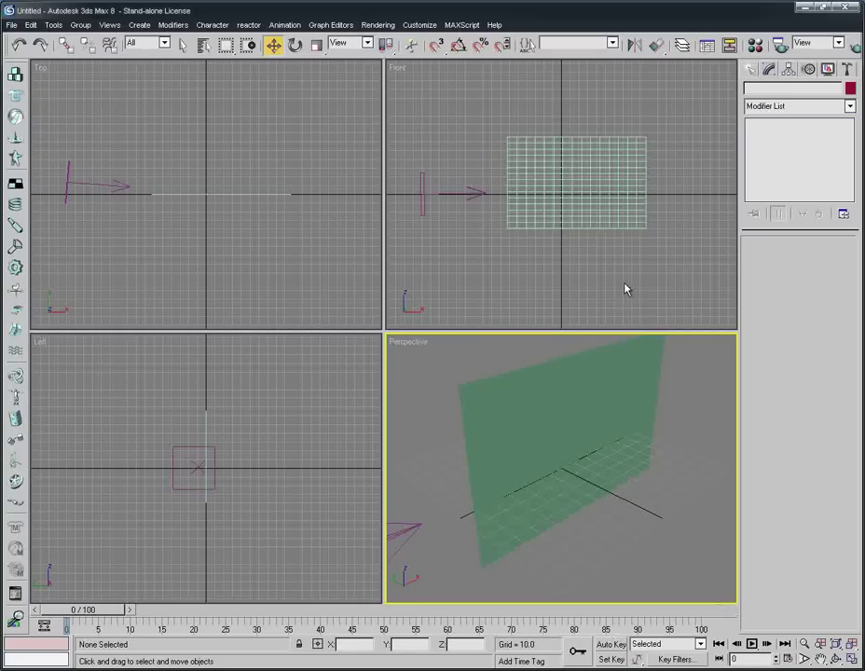
pyautogui.click(605, 241)
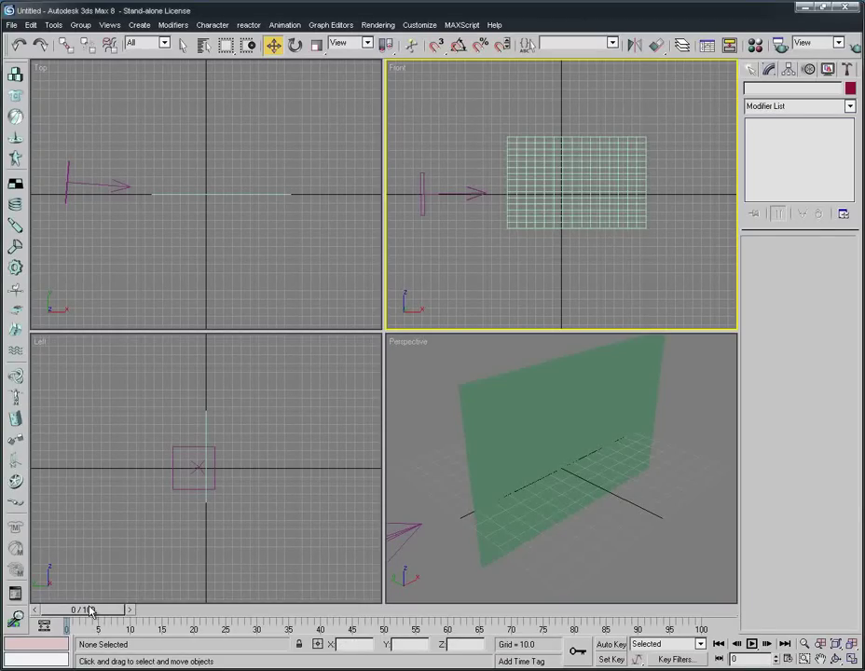
pyautogui.moveTo(90, 610); pyautogui.dragTo(725, 626)
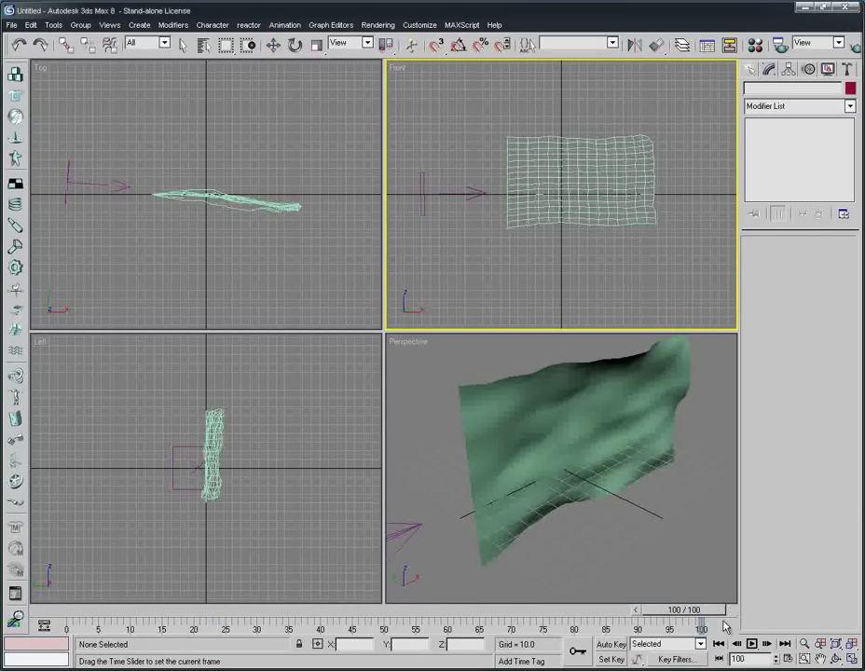
pyautogui.press('Home')
pyautogui.press('w')
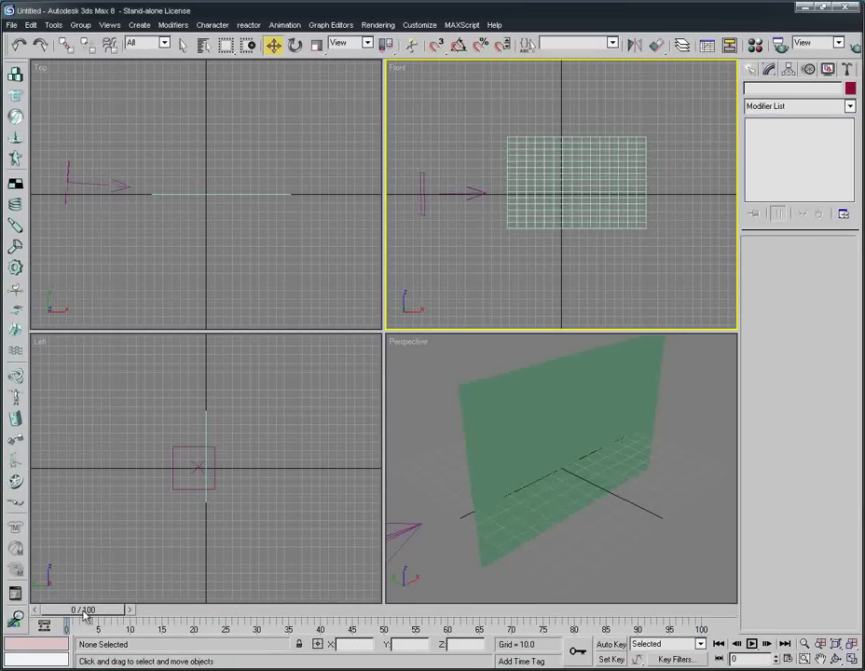
pyautogui.click(699, 600)
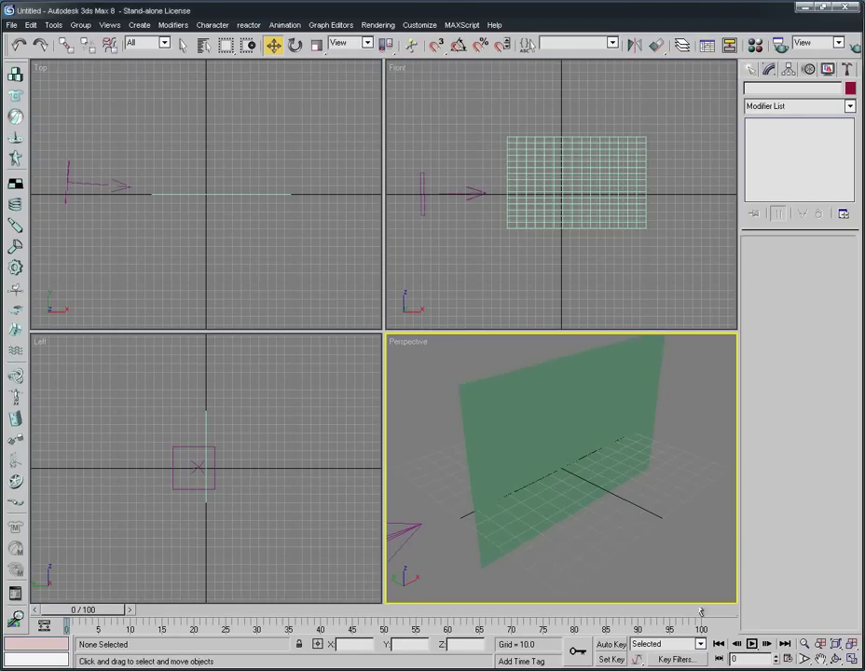
pyautogui.click(752, 643)
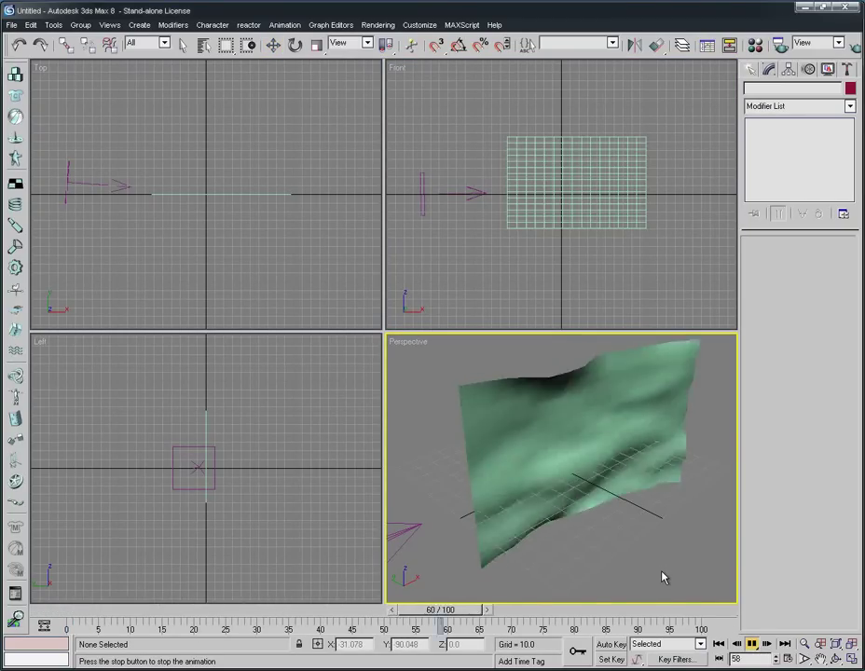
pyautogui.moveTo(265, 609); pyautogui.dragTo(42, 612)
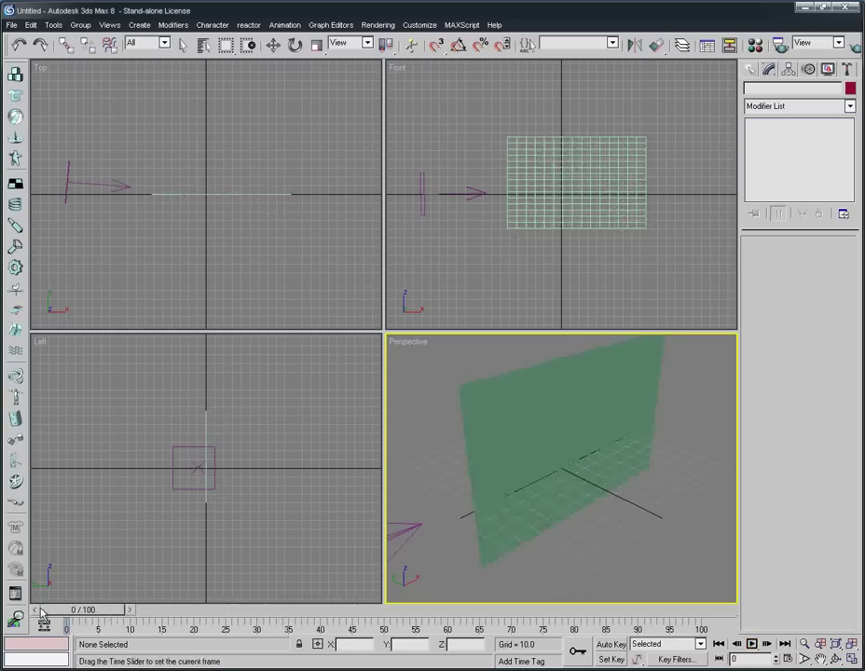
pyautogui.press('w')
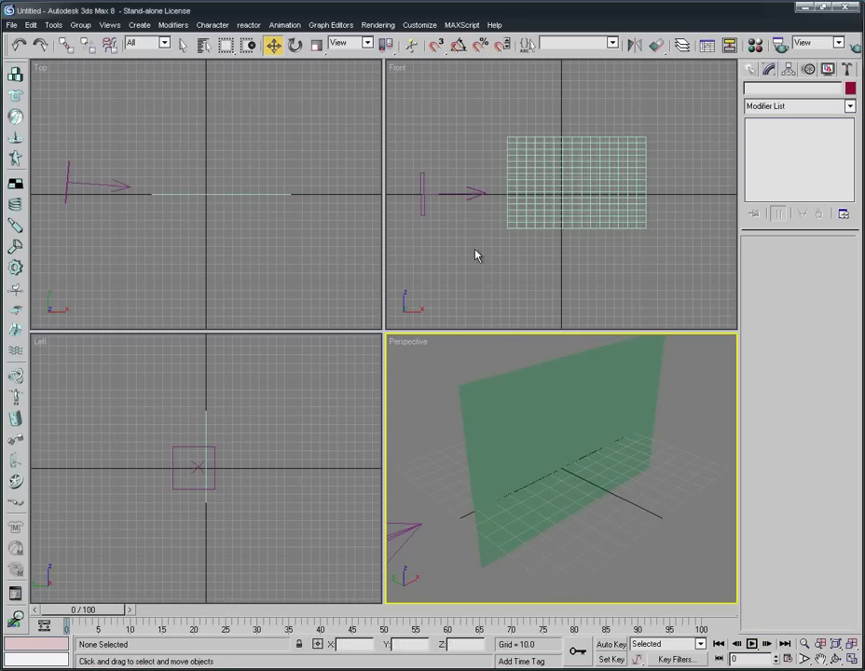
# Create a Gravity space warp in the Top view and move it below the plane.
pyautogui.click(458, 196)
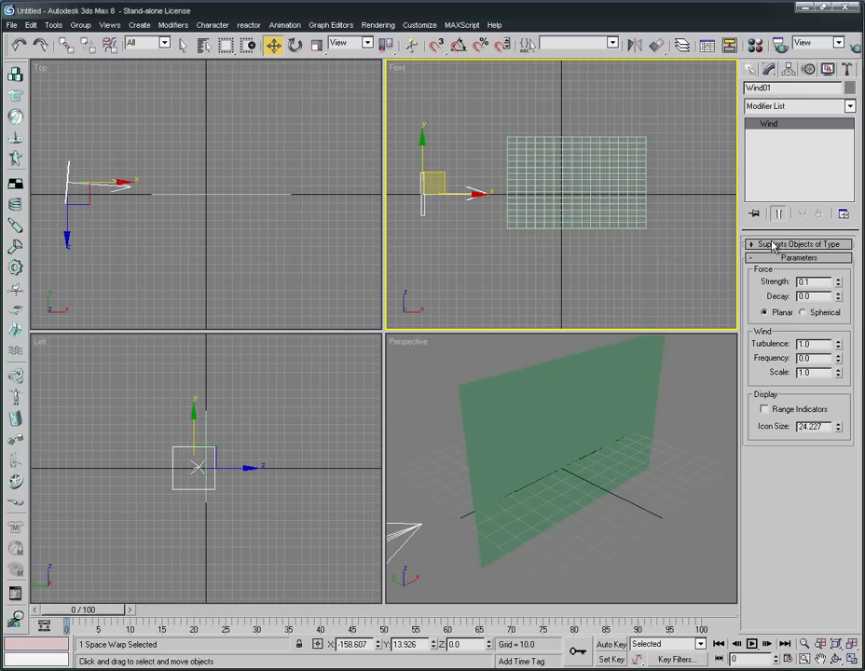
pyautogui.click(750, 71)
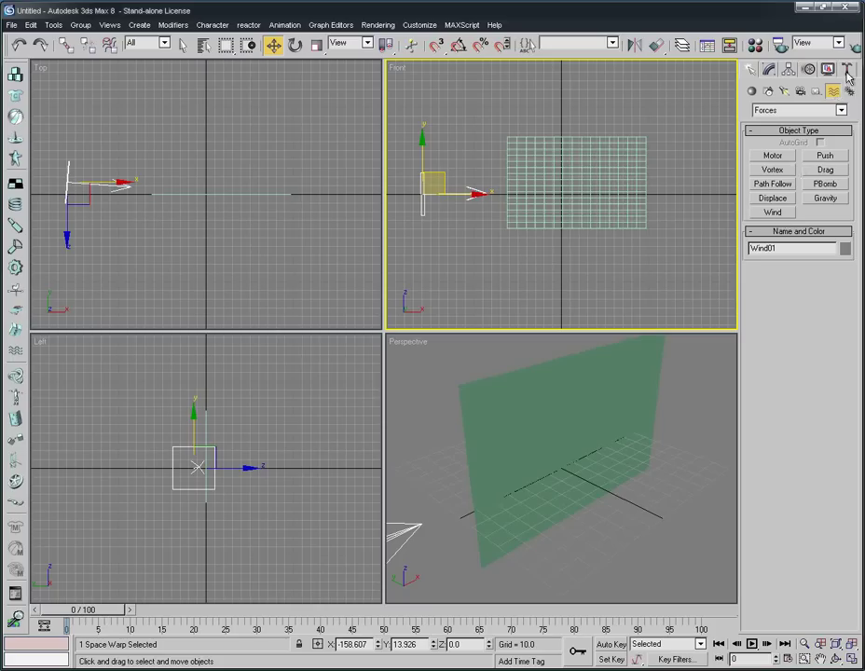
pyautogui.click(825, 199)
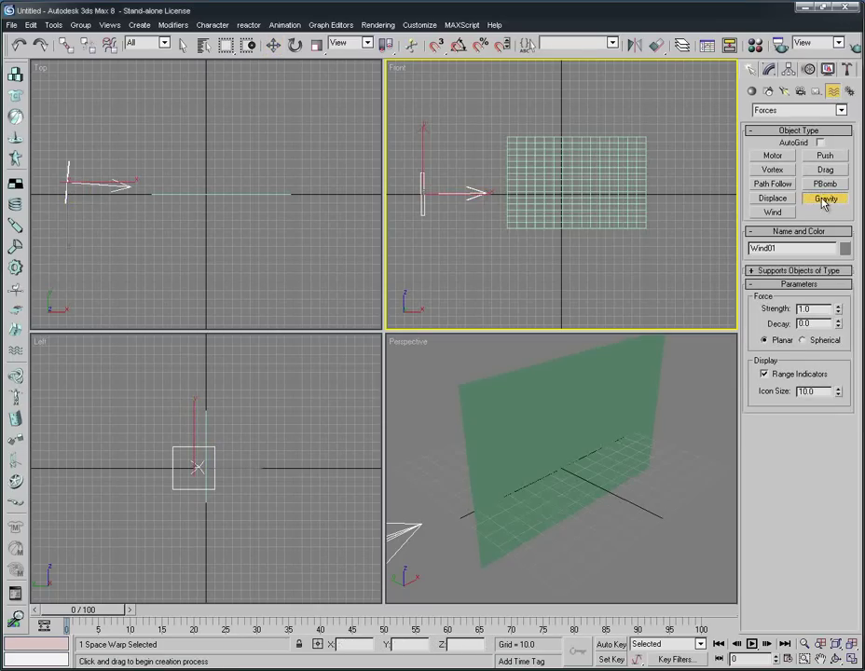
pyautogui.moveTo(214, 156); pyautogui.dragTo(243, 199)
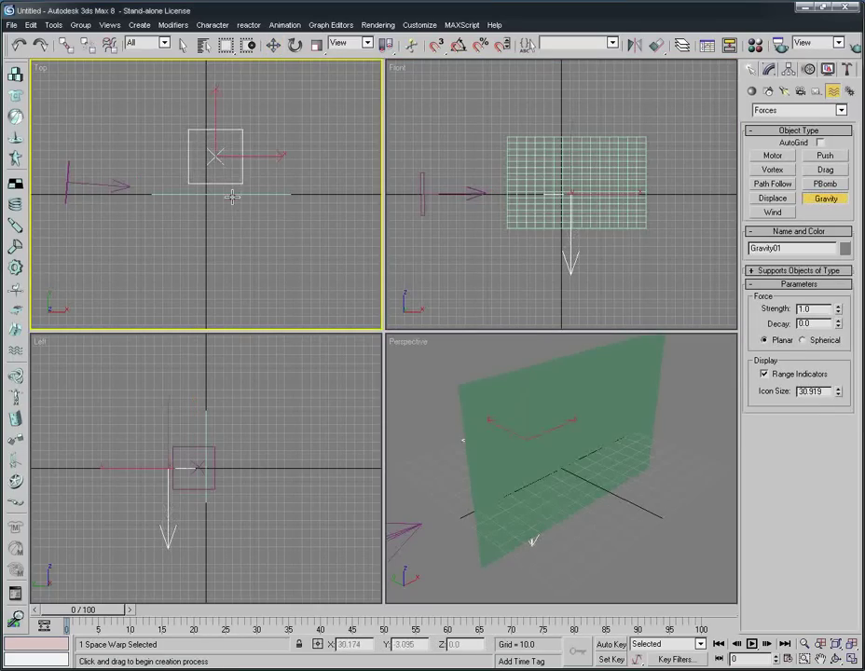
pyautogui.click(273, 45)
pyautogui.moveTo(571, 173); pyautogui.dragTo(565, 324)
# Reselect Gravity01 and set its Strength to 0.1.
pyautogui.click(565, 209)
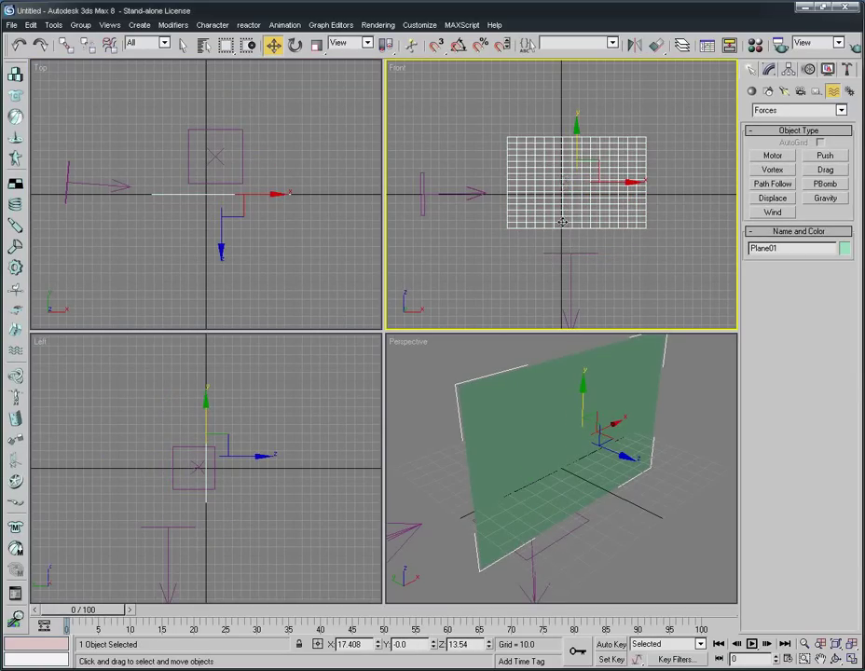
pyautogui.click(568, 252)
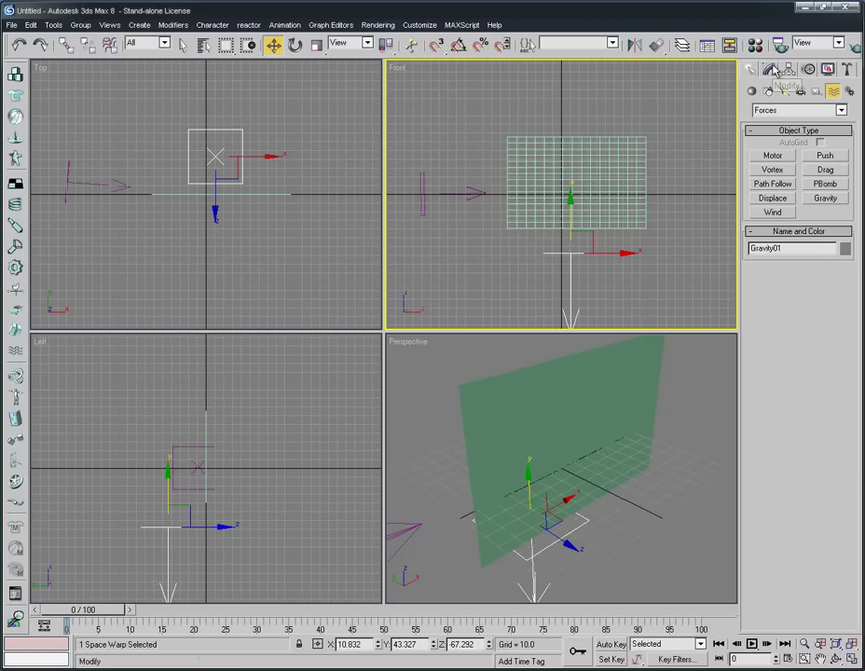
pyautogui.click(769, 71)
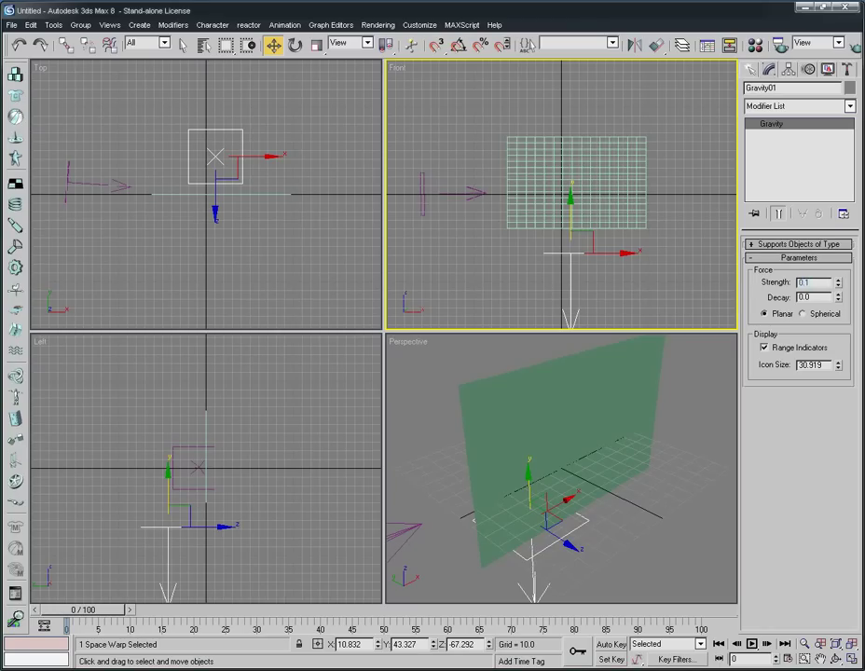
# Add Gravity01 to Plane01's Flex forces alongside Wind01, then deselect the plane.
pyautogui.click(637, 182)
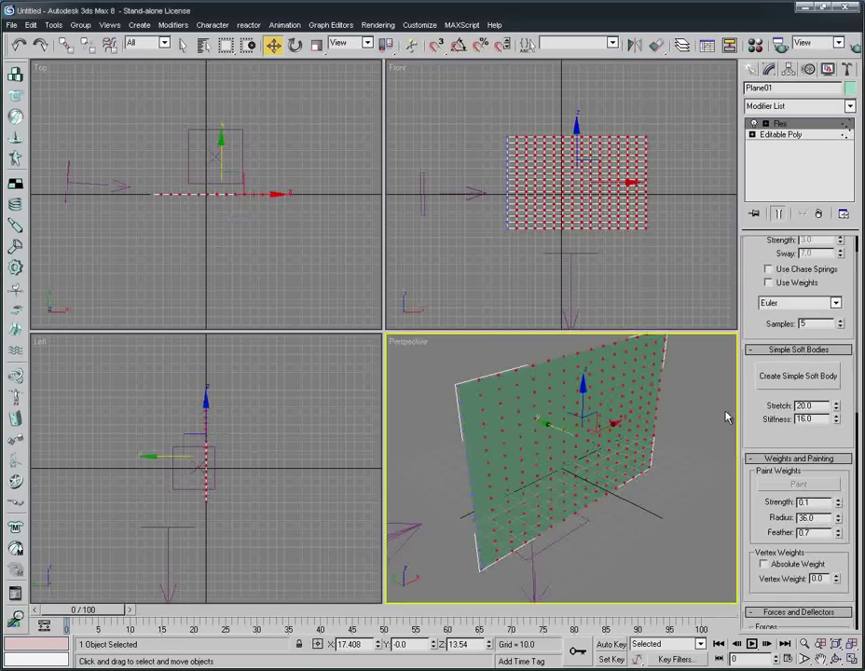
pyautogui.moveTo(749, 432); pyautogui.dragTo(764, 254)
pyautogui.scroll(-3, 757, 326)
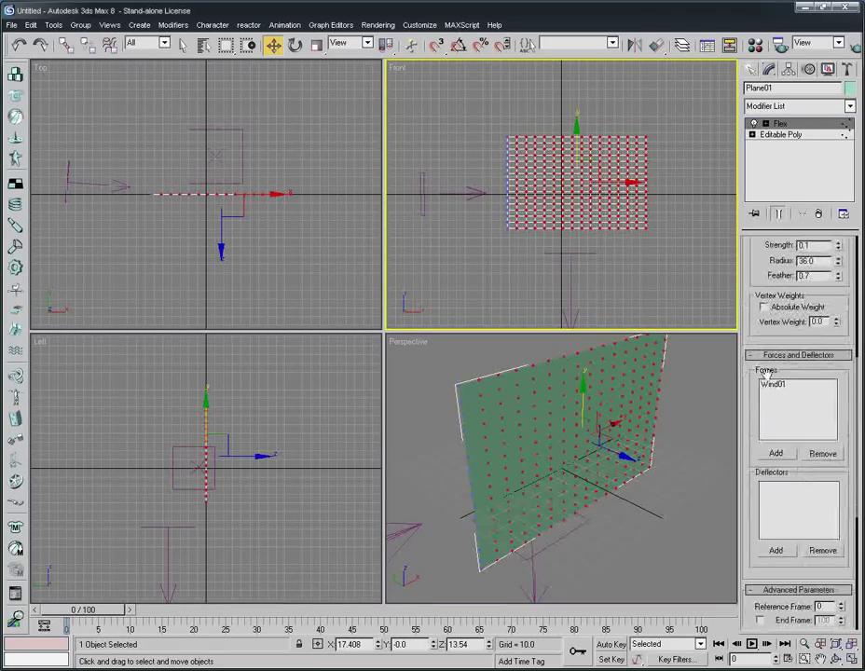
pyautogui.click(775, 454)
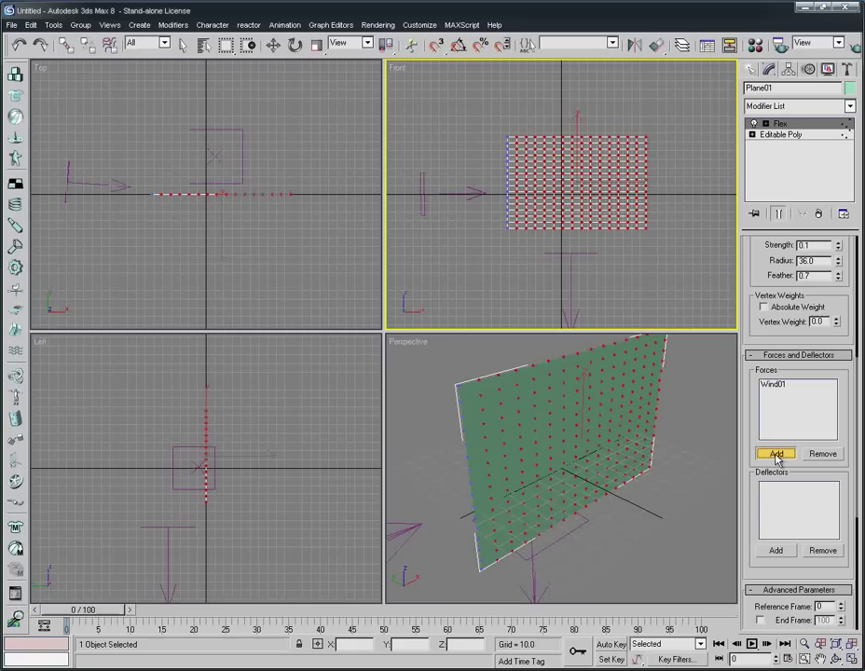
pyautogui.click(204, 44)
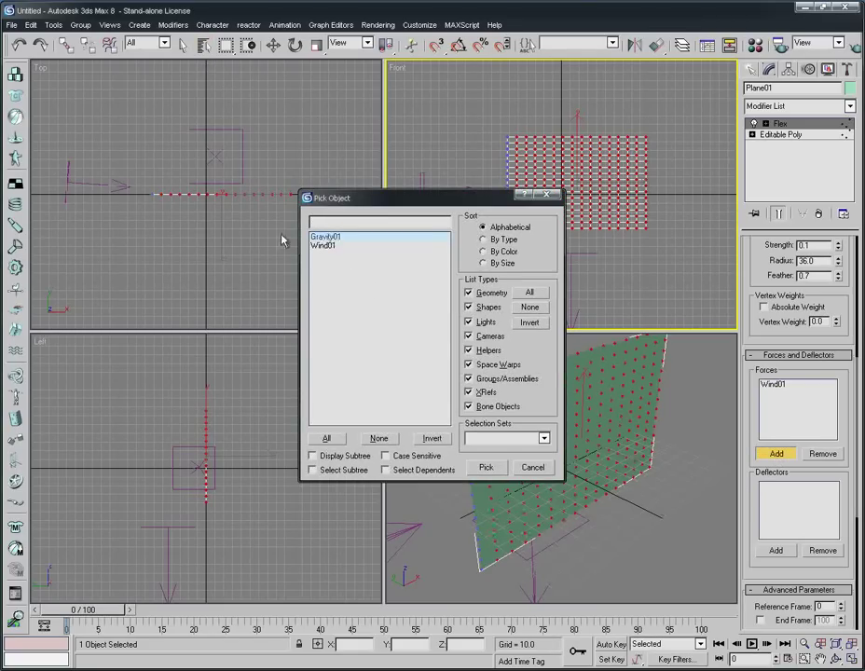
pyautogui.click(485, 467)
pyautogui.click(656, 590)
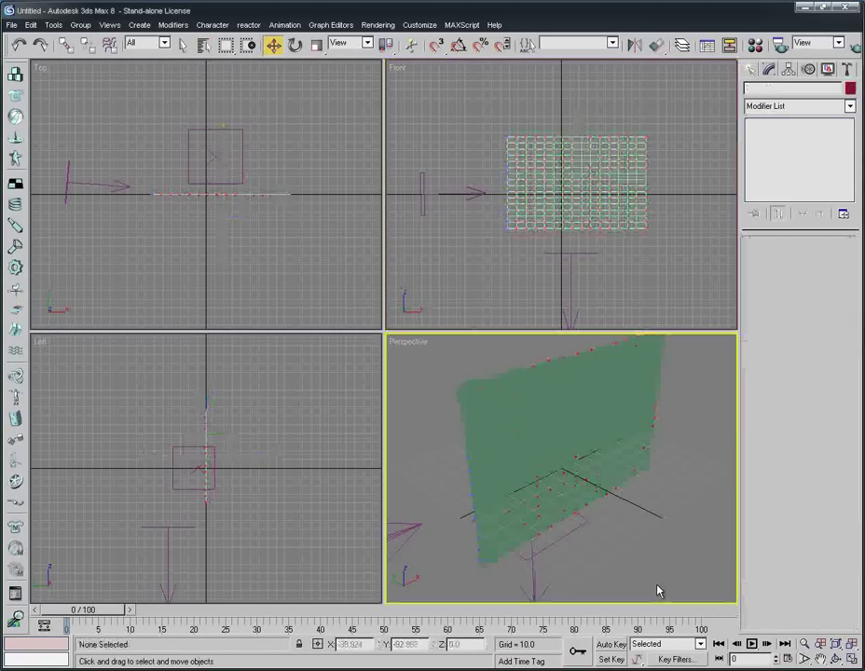
# Render a test frame, then scrub the timeline to preview the cloth under wind and gravity.
pyautogui.hotkey('shift', 'q')
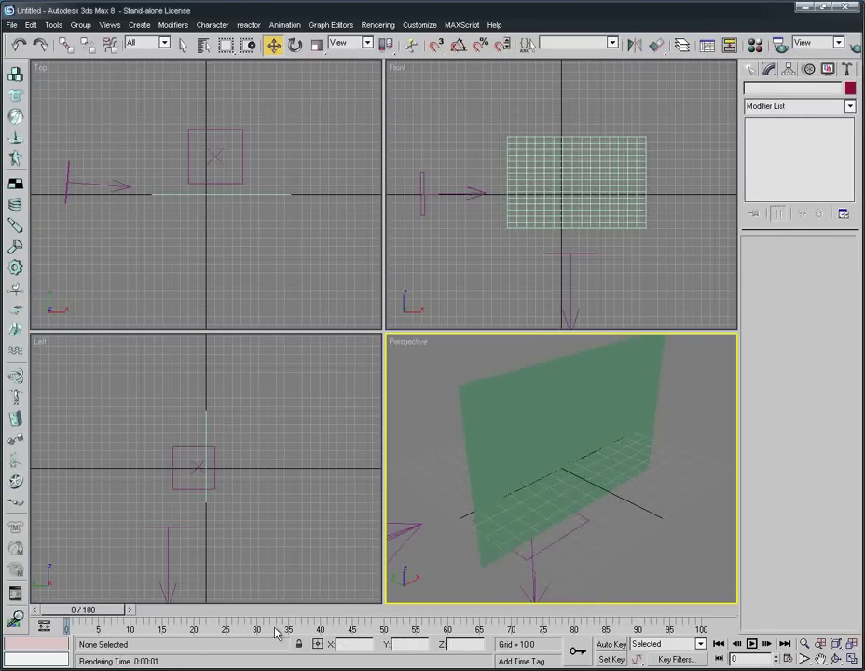
pyautogui.moveTo(82, 610); pyautogui.dragTo(56, 615)
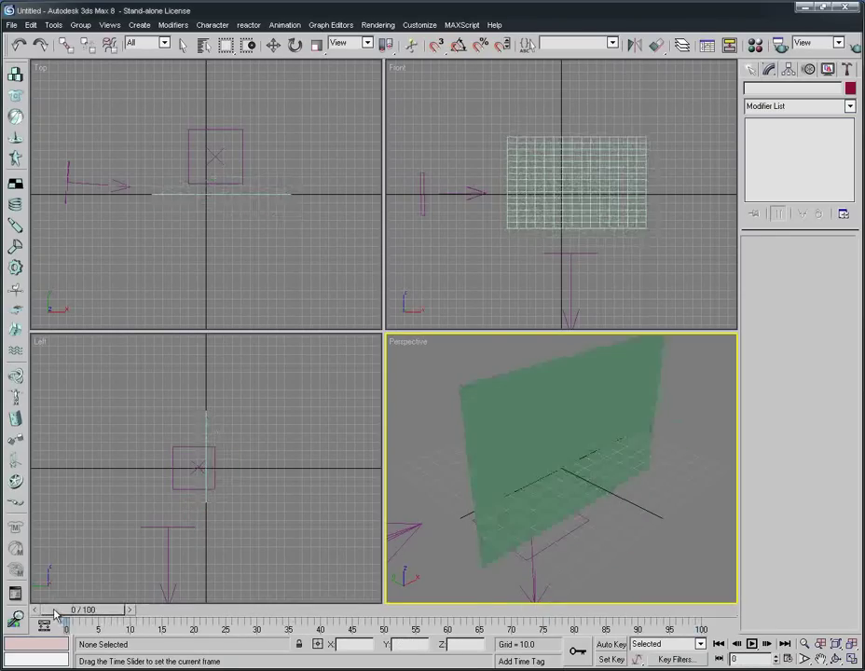
pyautogui.press('w')
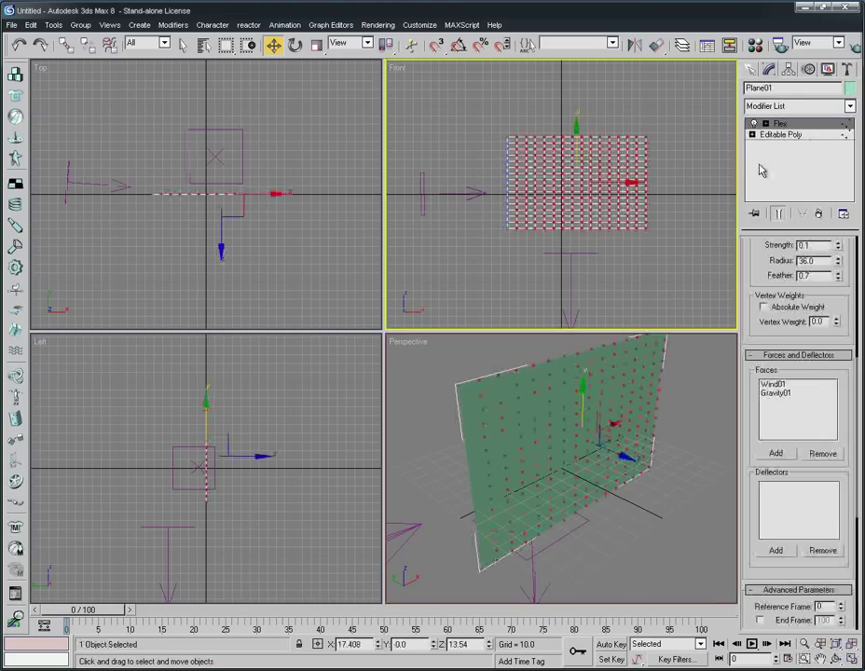
# Set the Flex Reference Frame to -20, then play and scrub to frame 41 to check the cloth.
pyautogui.scroll(-5, 754, 421)
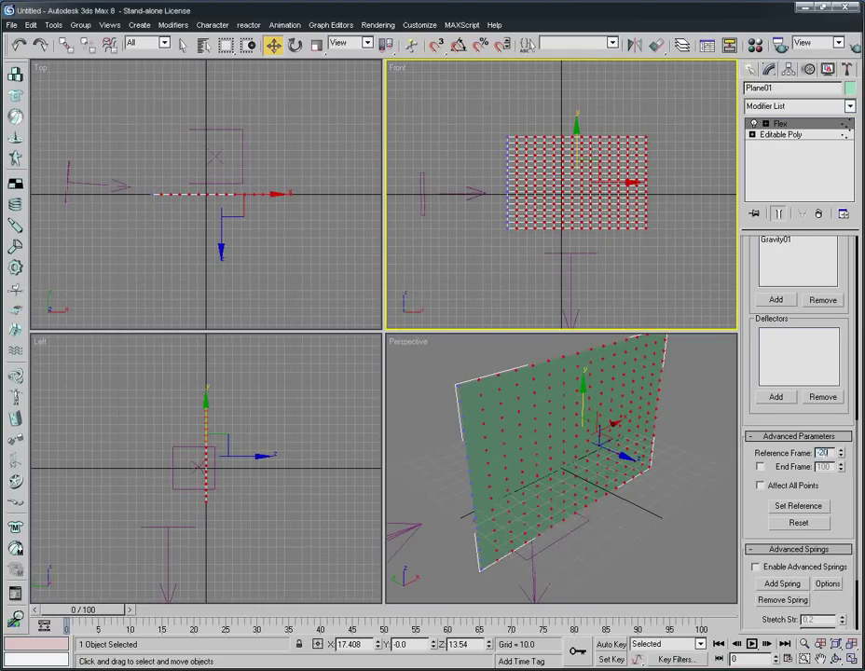
pyautogui.click(685, 574)
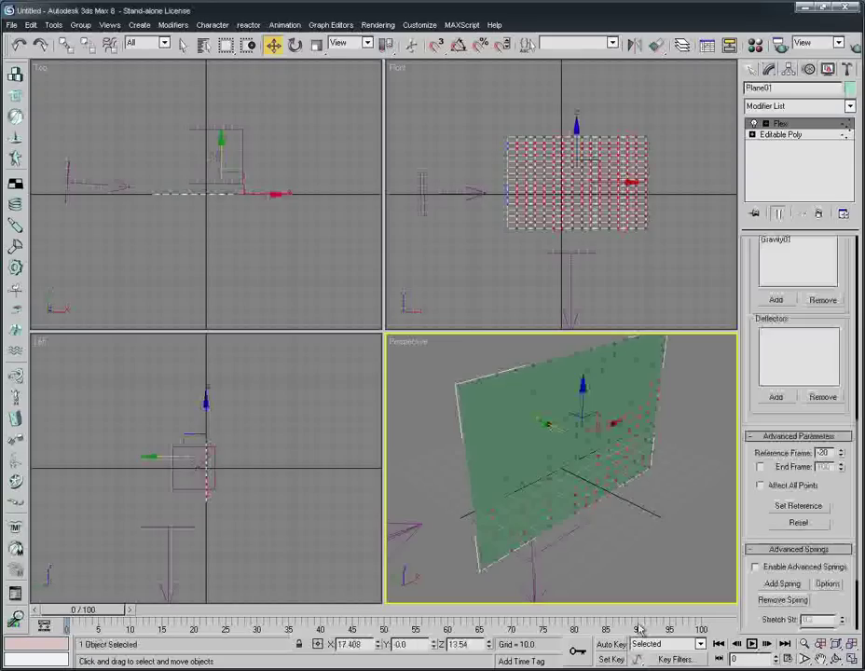
pyautogui.click(751, 644)
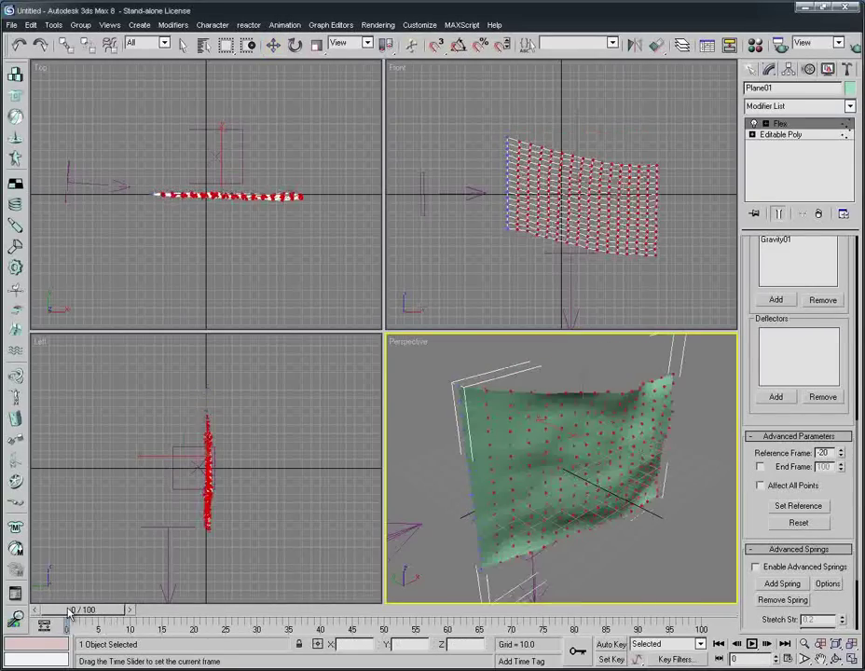
pyautogui.press('w')
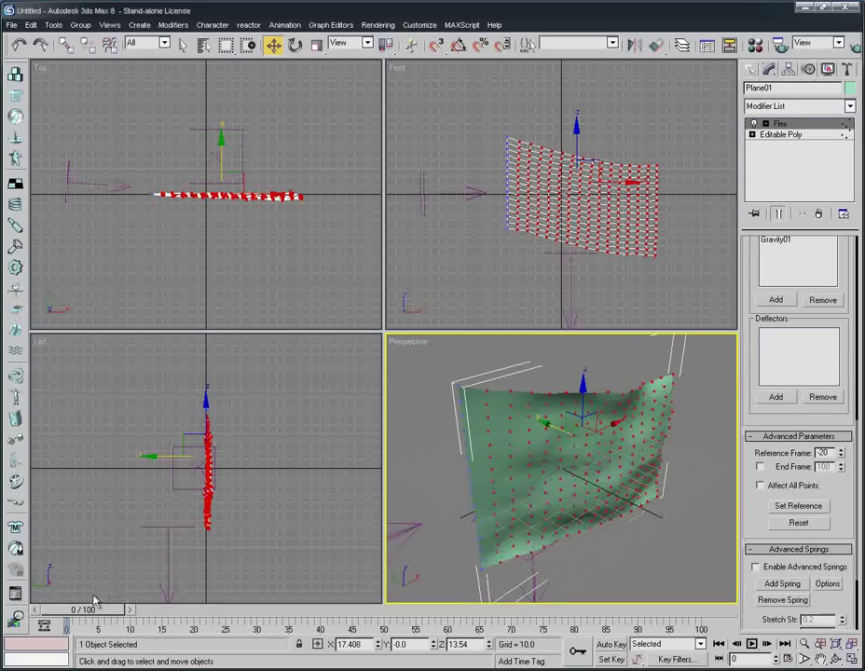
pyautogui.moveTo(116, 610); pyautogui.dragTo(79, 612)
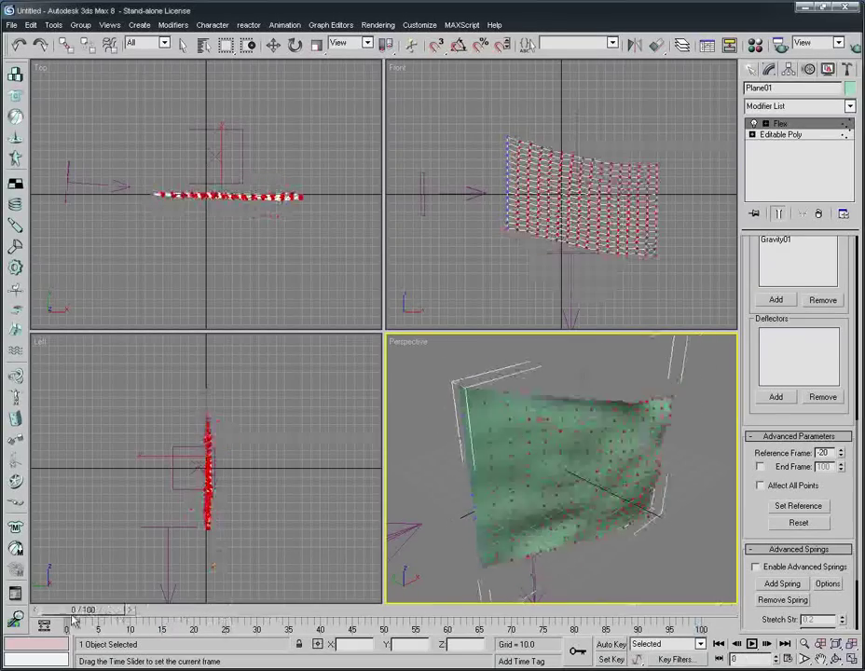
# Create a material using italy.JPG from the Desktop as its Diffuse bitmap.
pyautogui.press('m')
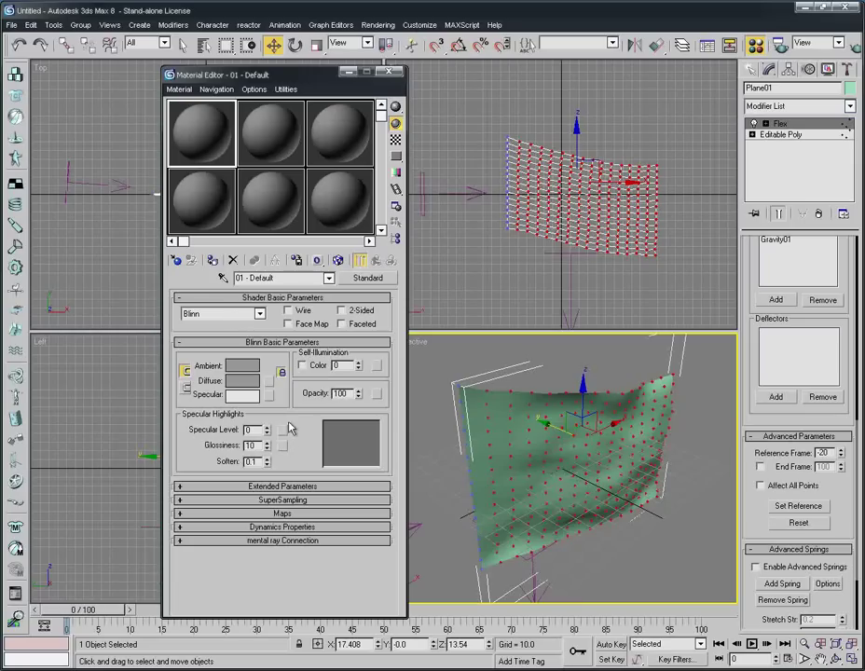
pyautogui.click(268, 383)
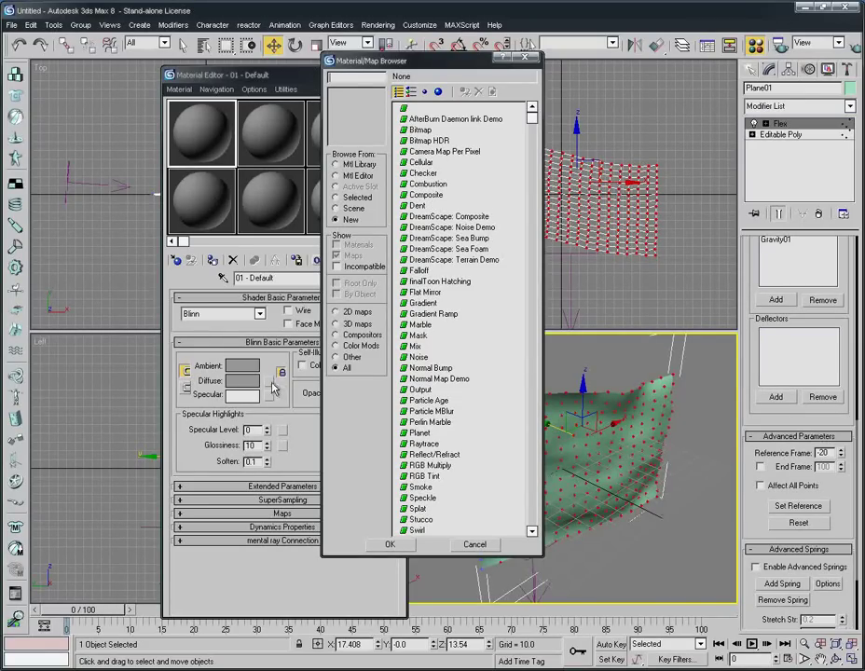
pyautogui.doubleClick(421, 129)
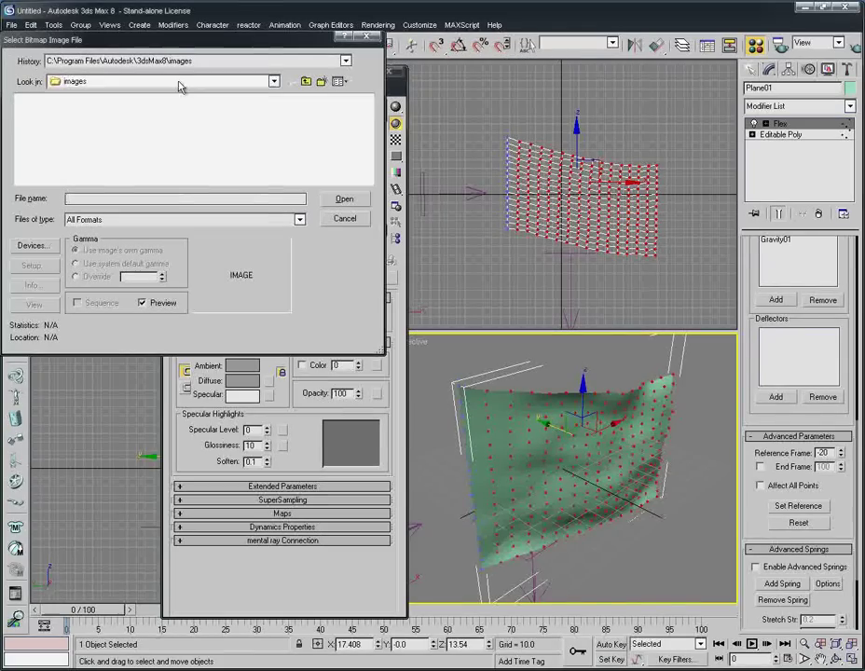
pyautogui.click(179, 86)
pyautogui.click(95, 92)
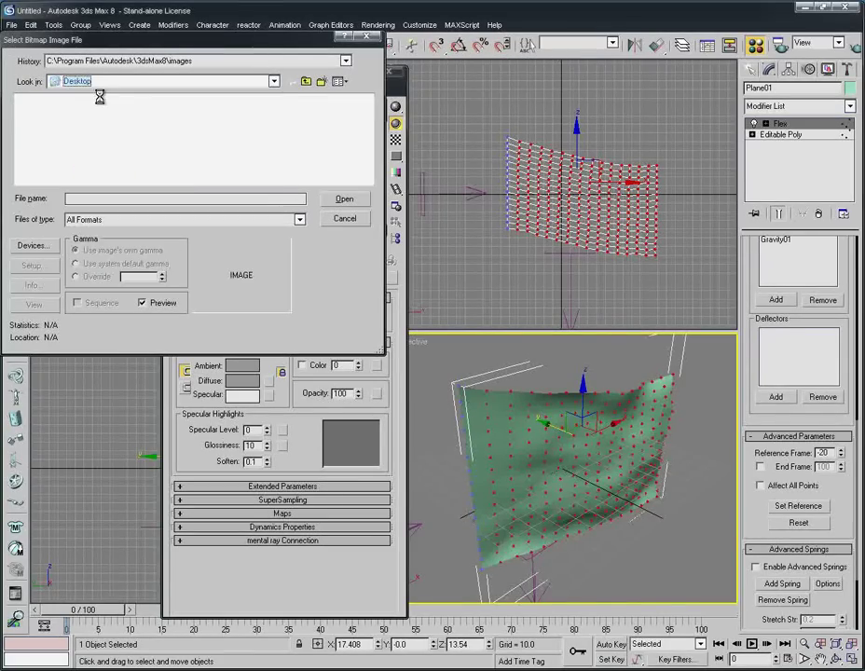
pyautogui.click(214, 111)
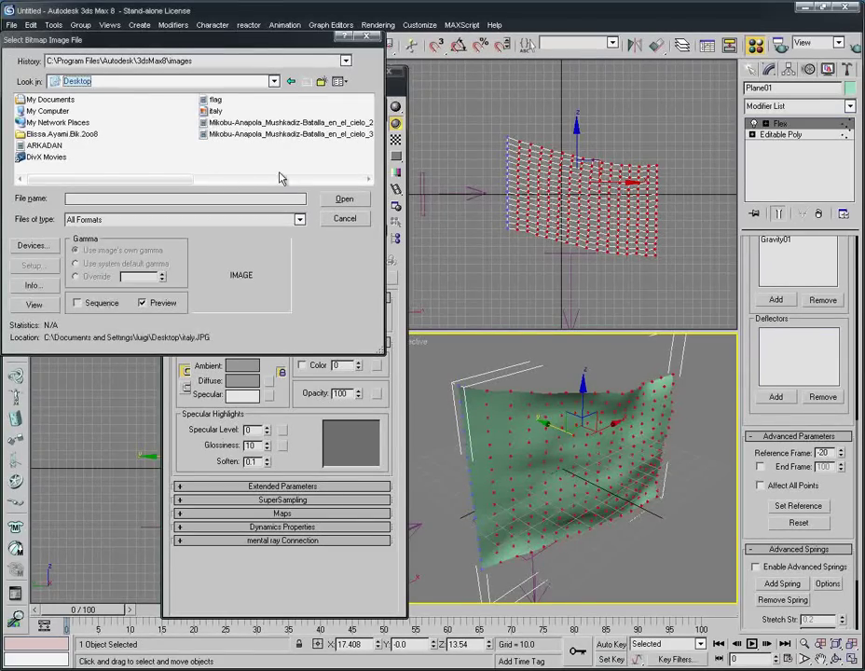
pyautogui.click(351, 204)
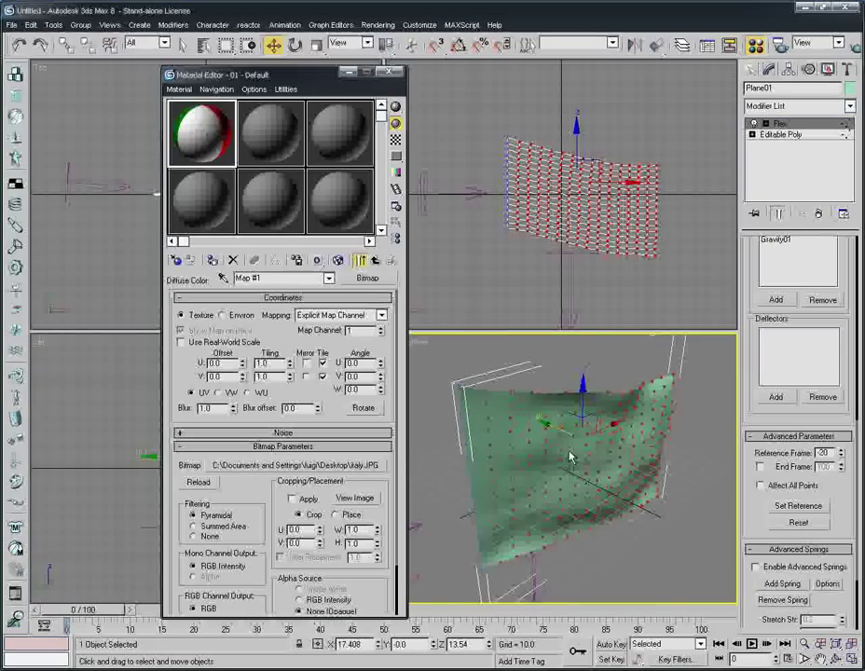
# Assign the Italian flag material to Plane01 and render it at frame 0.
pyautogui.click(397, 72)
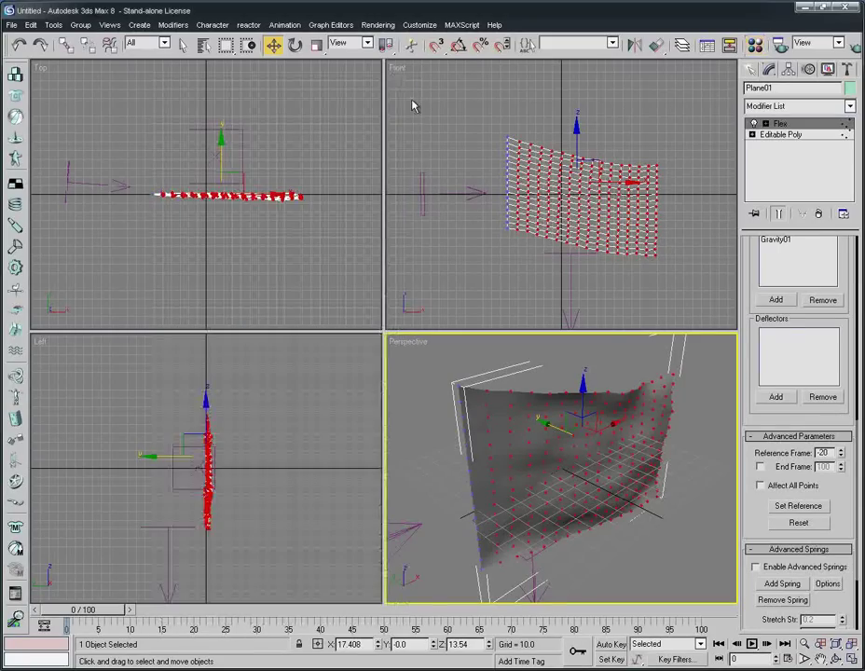
pyautogui.click(709, 565)
pyautogui.hotkey('shift', 'q')
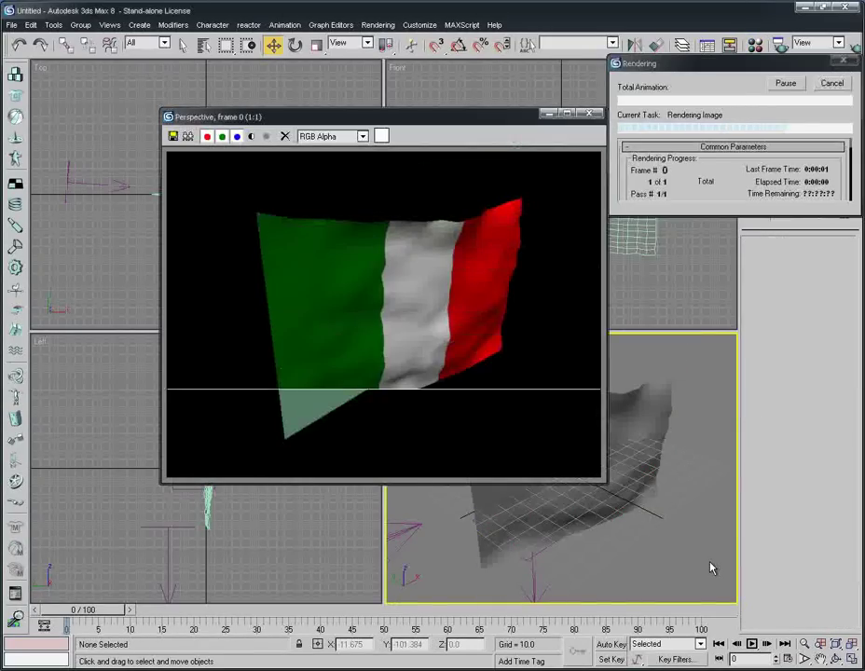
pyautogui.click(589, 115)
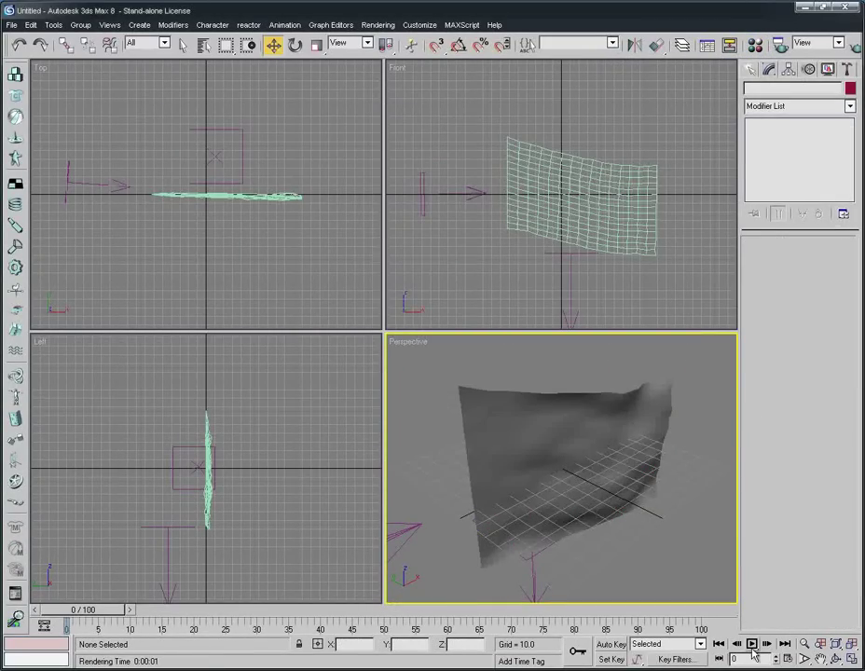
# Render the waving flag at frame 61, then select Plane01 and expand its Editable Poly levels.
pyautogui.click(751, 644)
pyautogui.hotkey('shift', 'q')
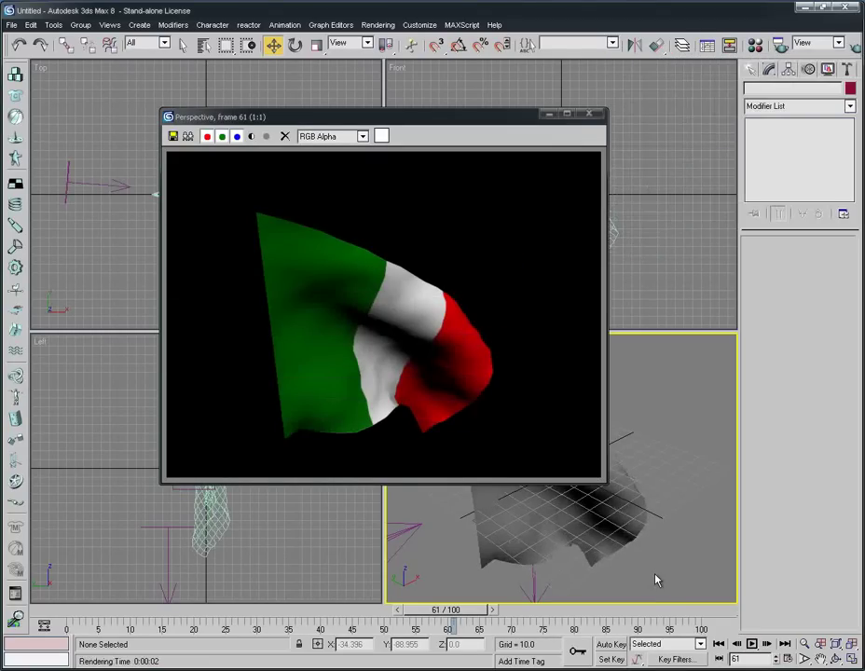
pyautogui.click(587, 113)
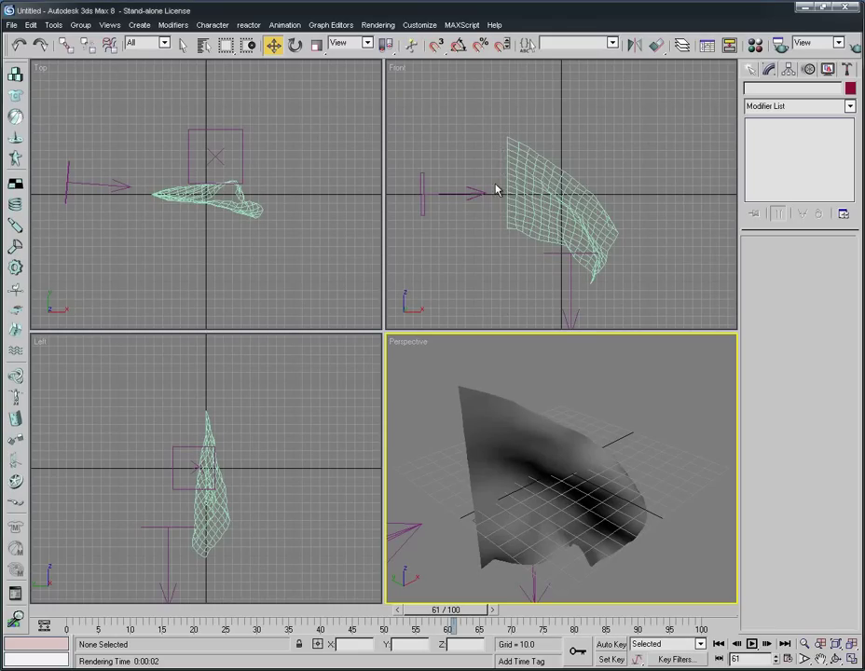
pyautogui.click(504, 145)
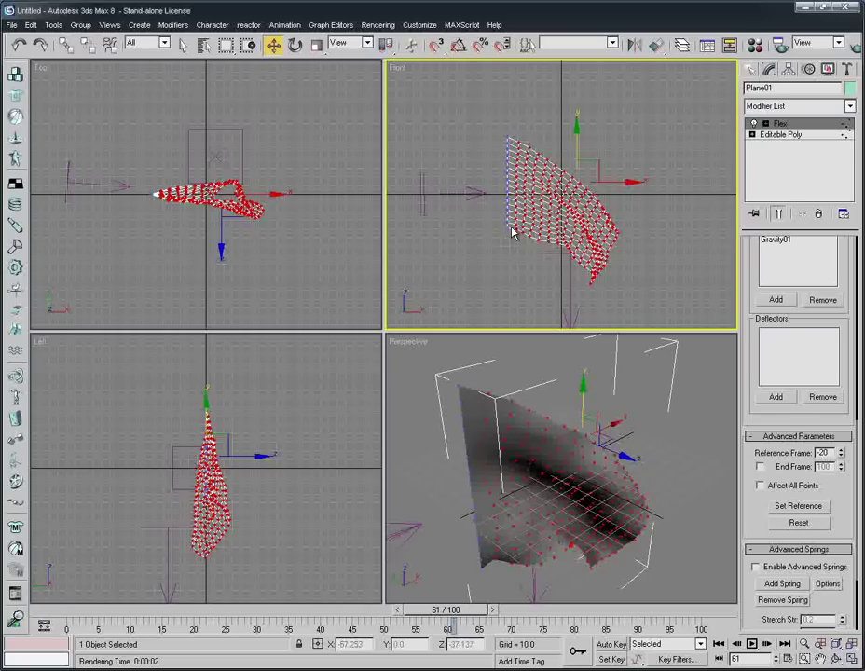
pyautogui.click(751, 134)
# Enter Vertex mode on Plane01's Editable Poly, then return to the Flex modifier level.
pyautogui.click(758, 136)
pyautogui.press('1')
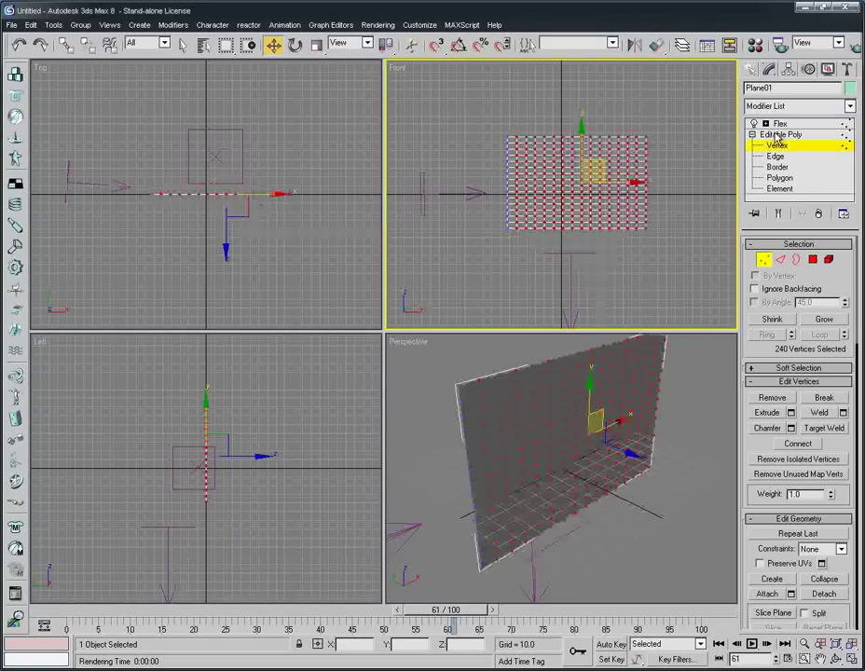
pyautogui.click(764, 123)
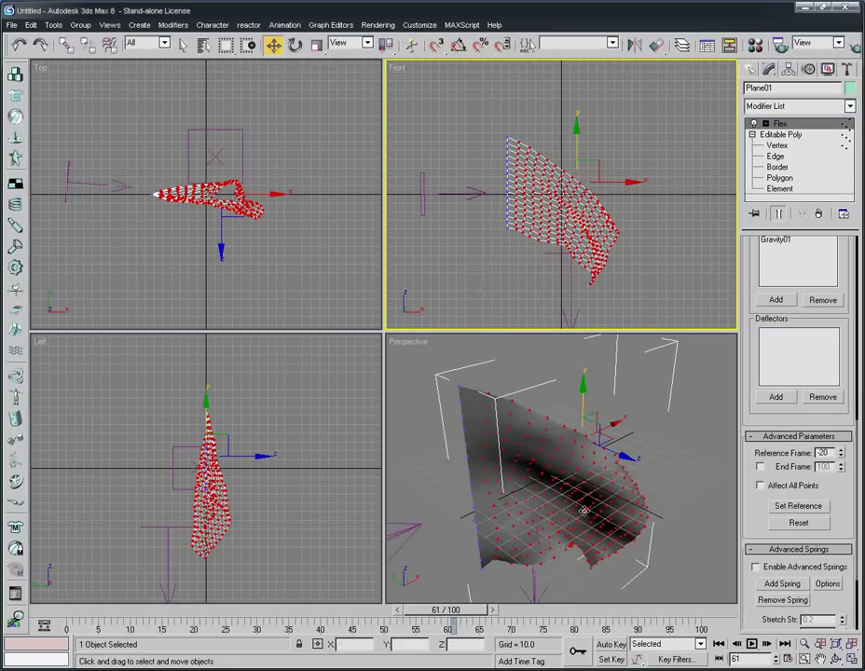
pyautogui.click(695, 590)
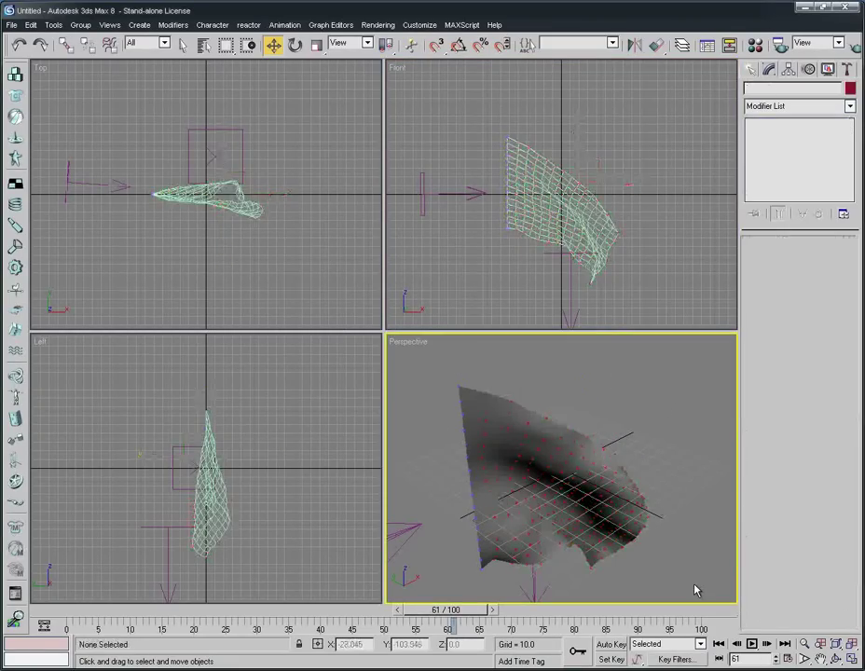
pyautogui.hotkey('shift', 'q')
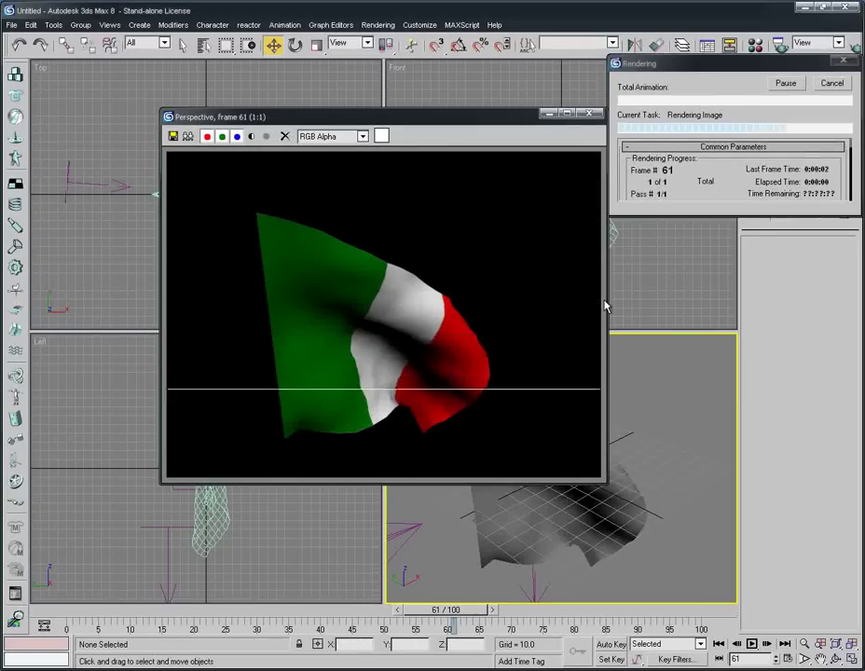
pyautogui.click(588, 116)
pyautogui.click(579, 494)
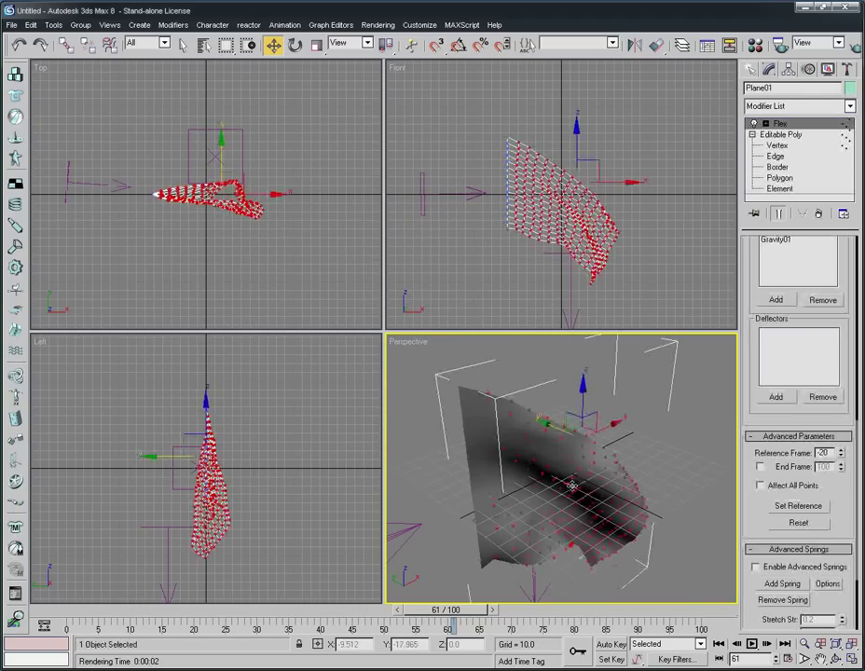